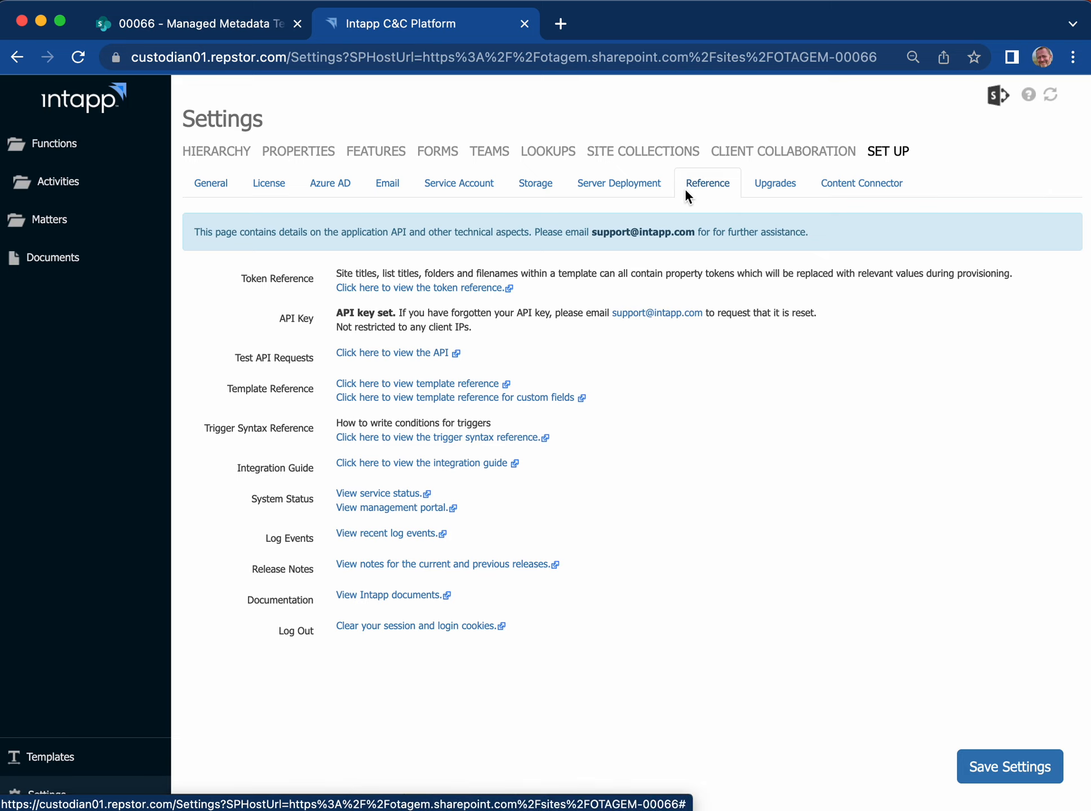
# Step: Open the API test page from the reference settings and expand the POST /api2/Create/CreateItem operation under Create
pyautogui.click(394, 355)
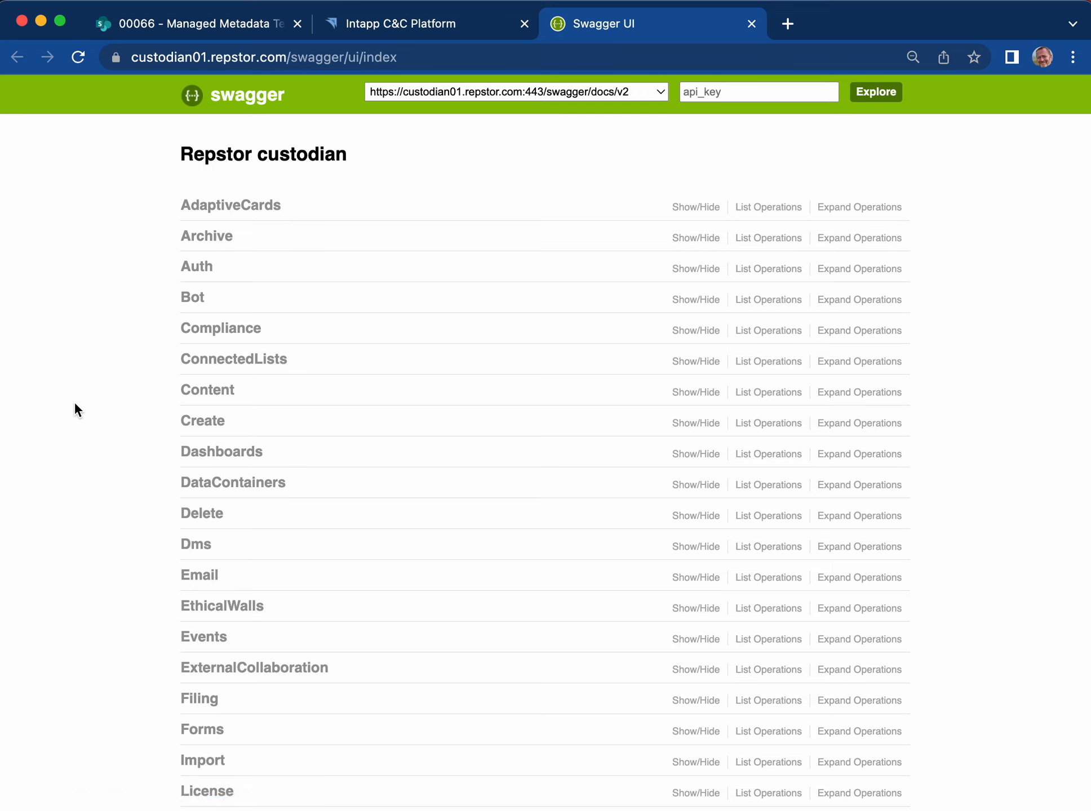
pyautogui.click(200, 428)
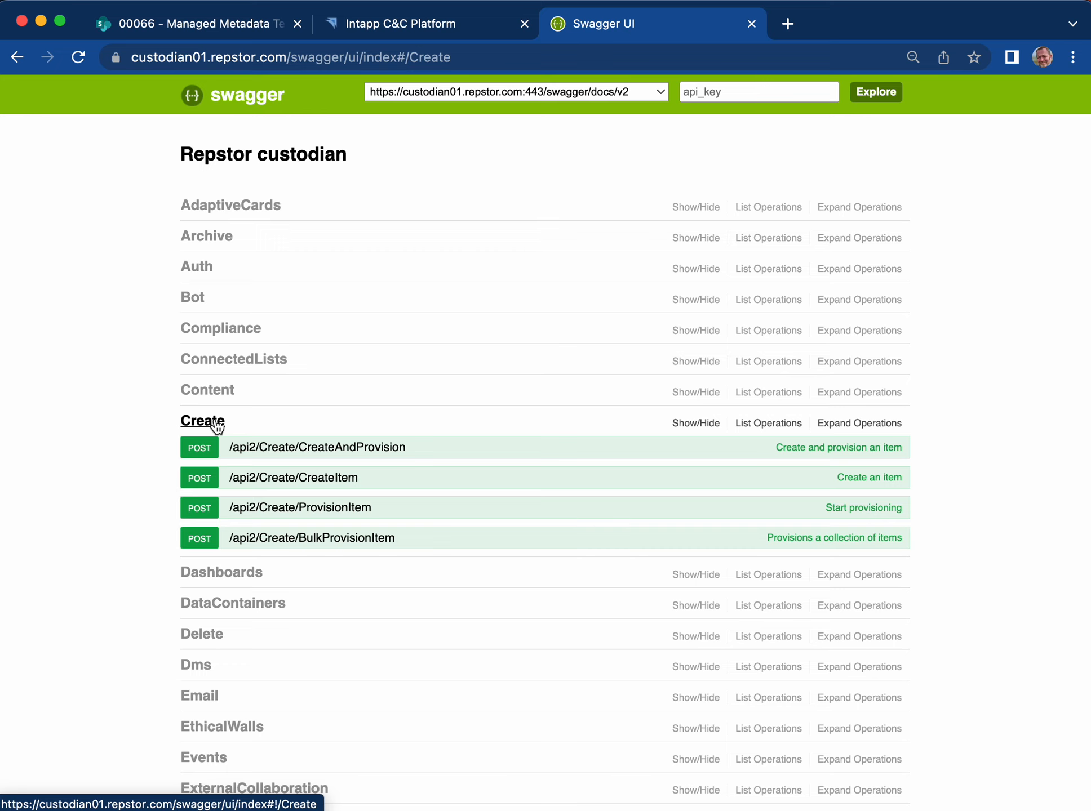
pyautogui.click(322, 482)
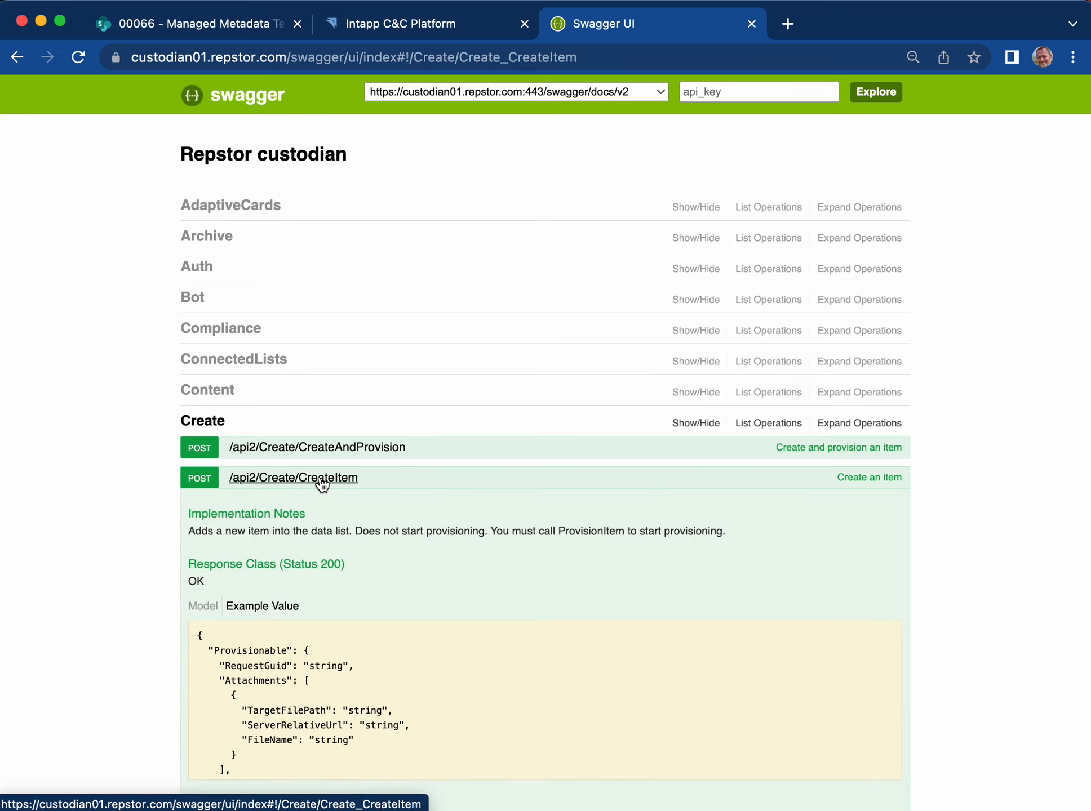
pyautogui.scroll(-4, 321, 483)
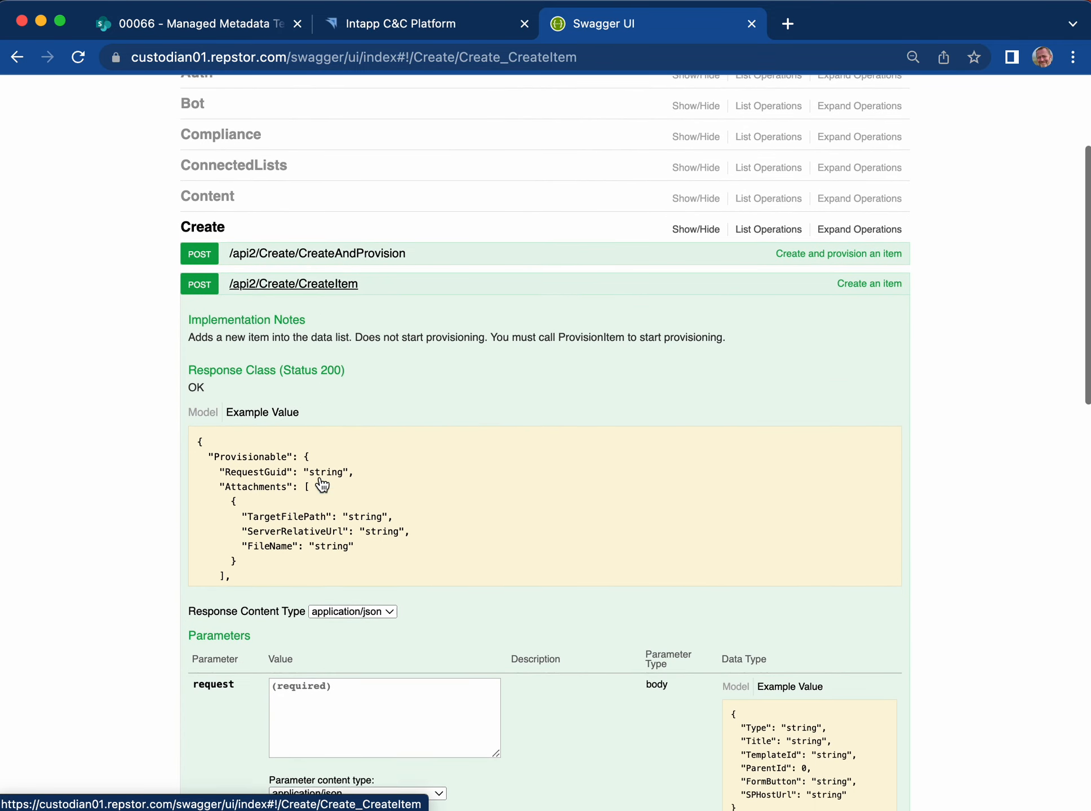
pyautogui.scroll(-3, 321, 484)
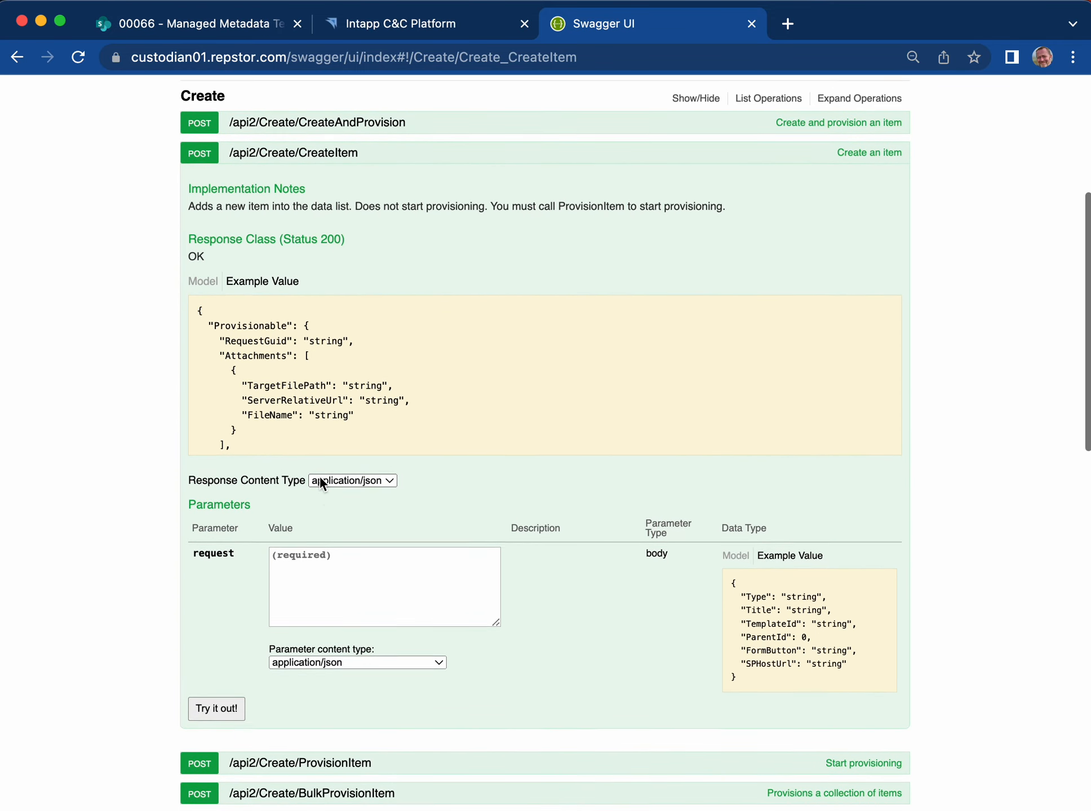
pyautogui.scroll(-1, 319, 476)
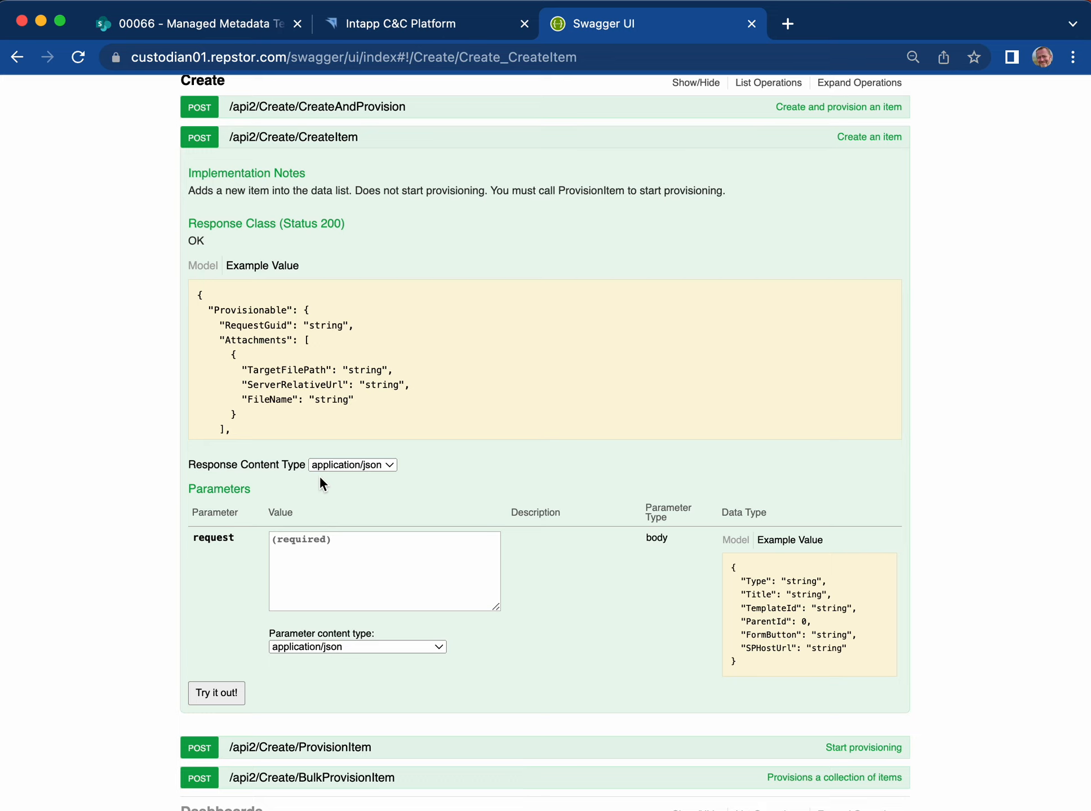
# Step: Fill the request body with the example JSON, enlarge its box, and set Type to "Function" and Title to "Finance"
pyautogui.click(786, 626)
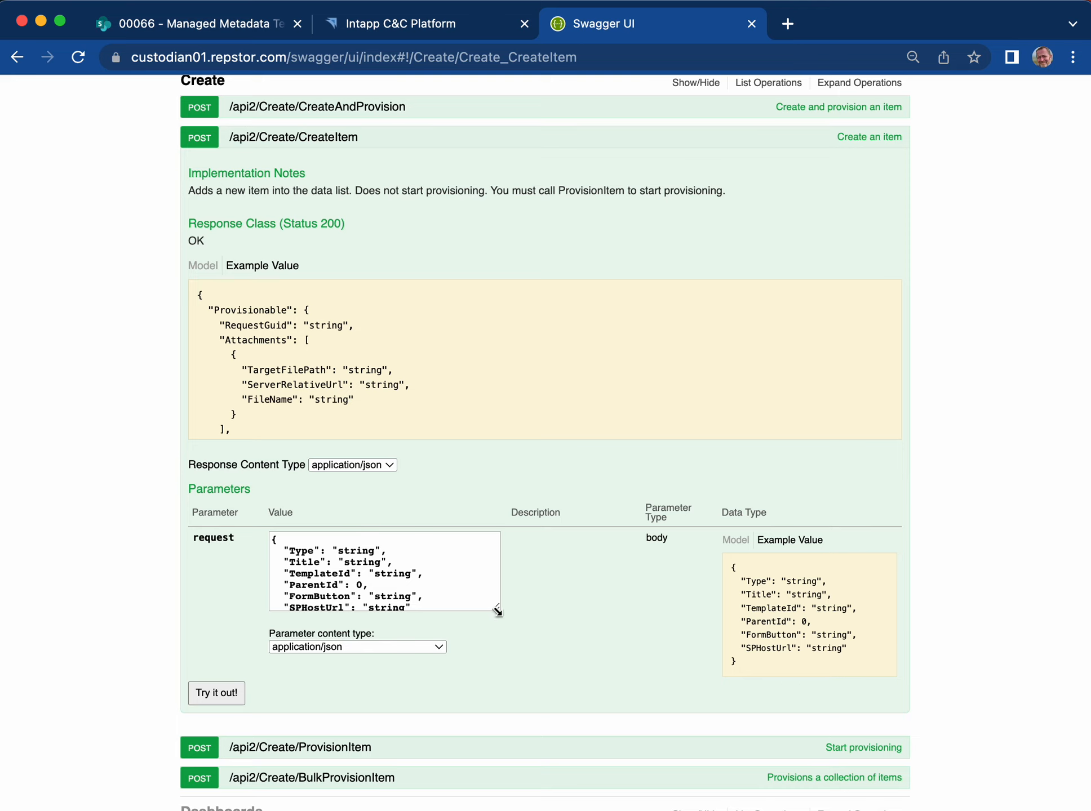
pyautogui.moveTo(496, 608); pyautogui.dragTo(521, 661)
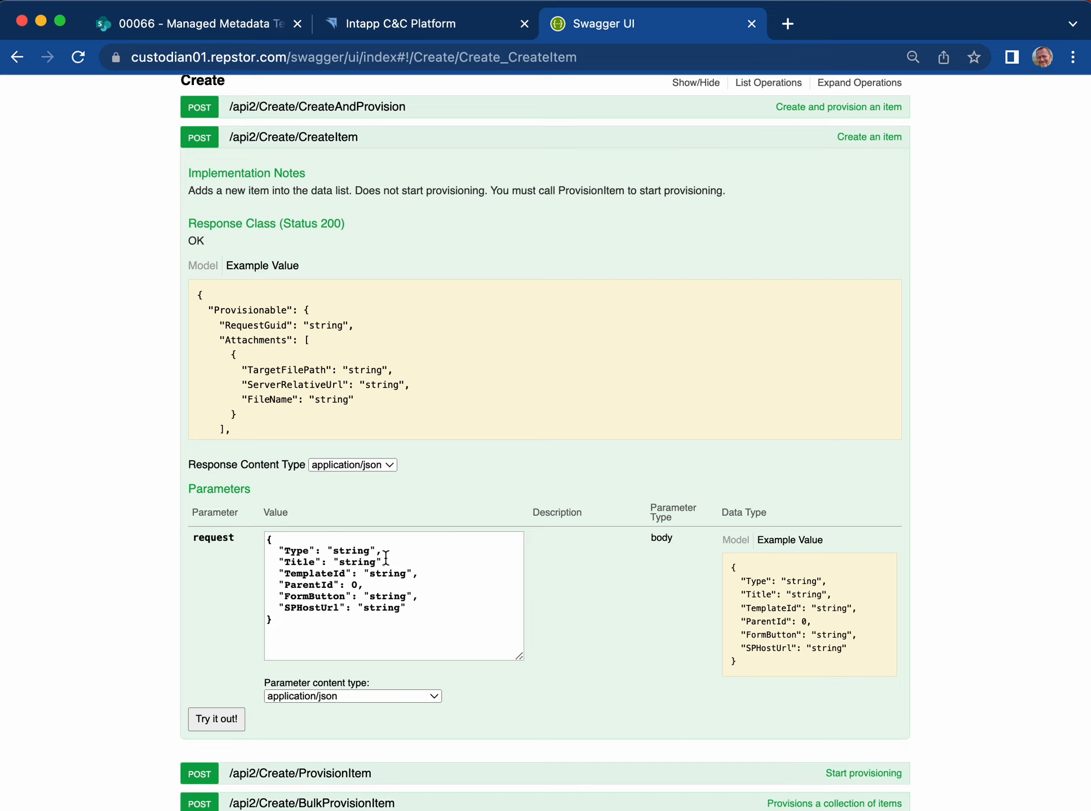
pyautogui.doubleClick(346, 551)
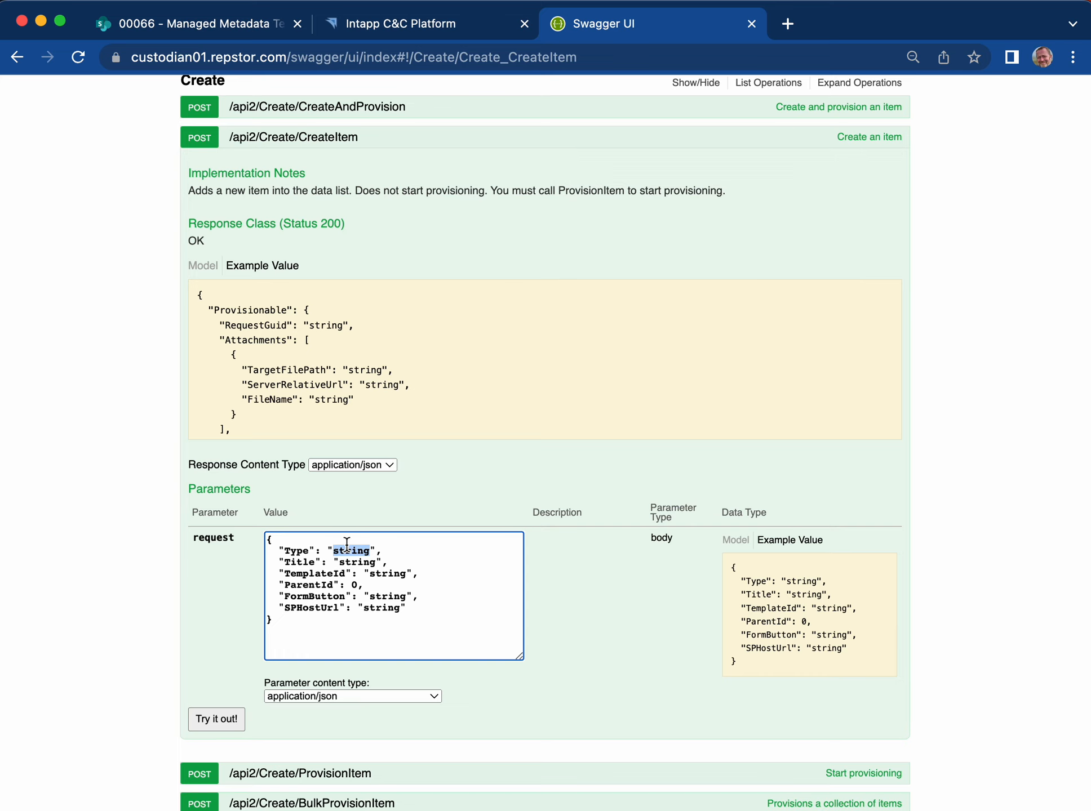
pyautogui.click(392, 31)
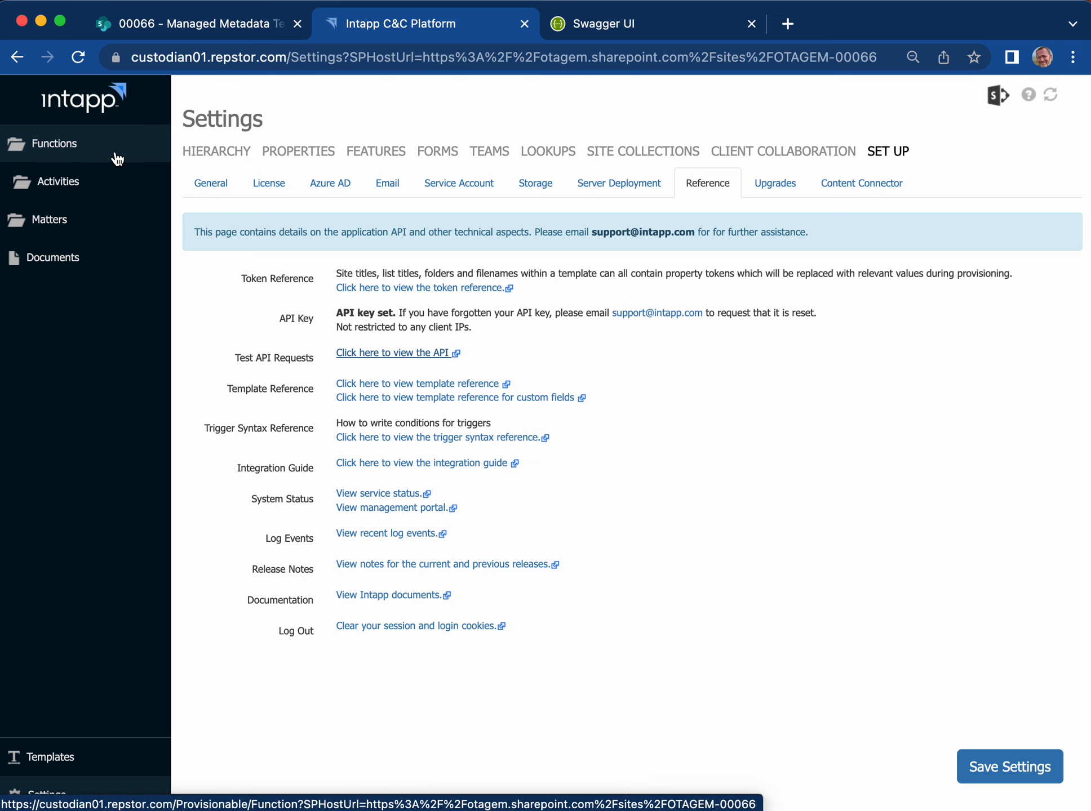
pyautogui.click(597, 28)
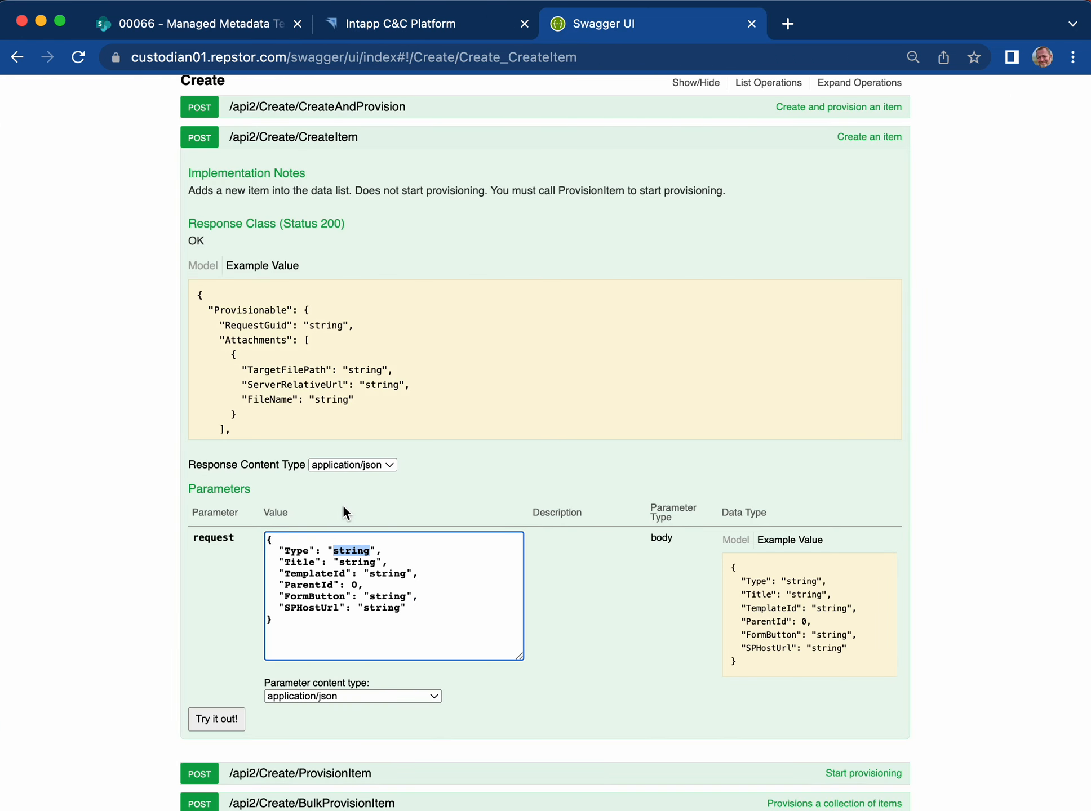
pyautogui.write('Function')
pyautogui.doubleClick(348, 562)
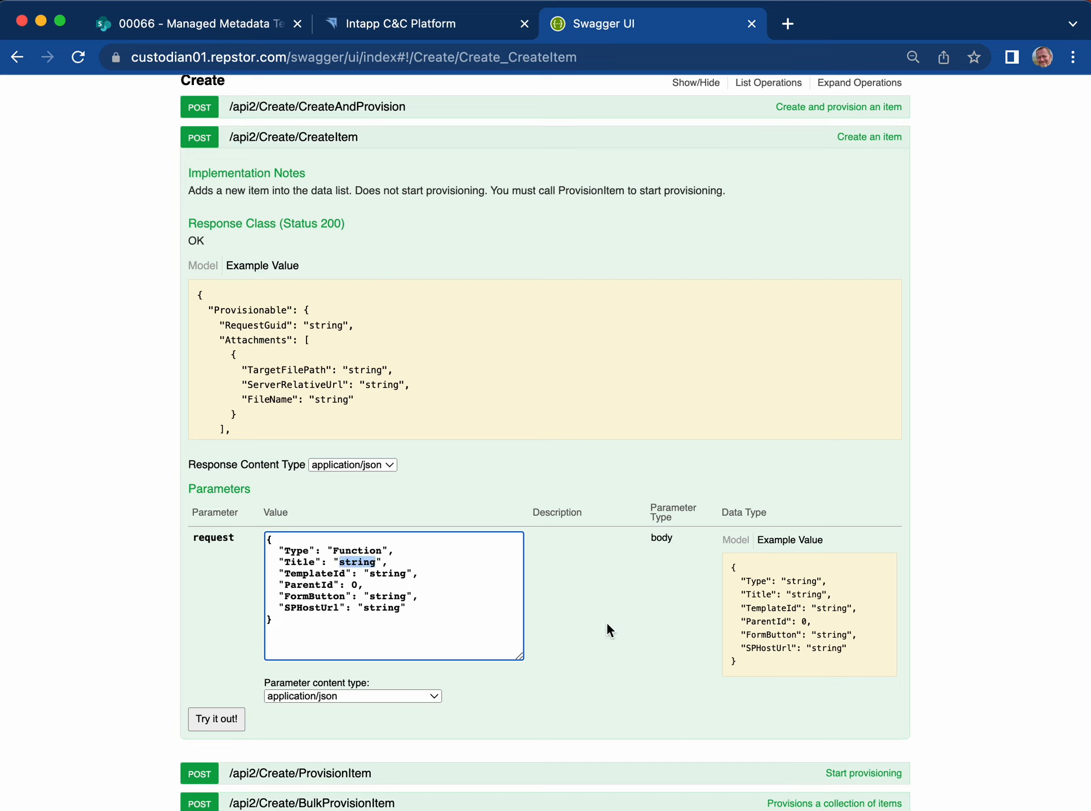
pyautogui.write('Finance')
# Step: Select the TemplateId placeholder in the request, and open Site Coll Template for editing in the Intapp C&C Platform
pyautogui.click(386, 575)
pyautogui.doubleClick(386, 574)
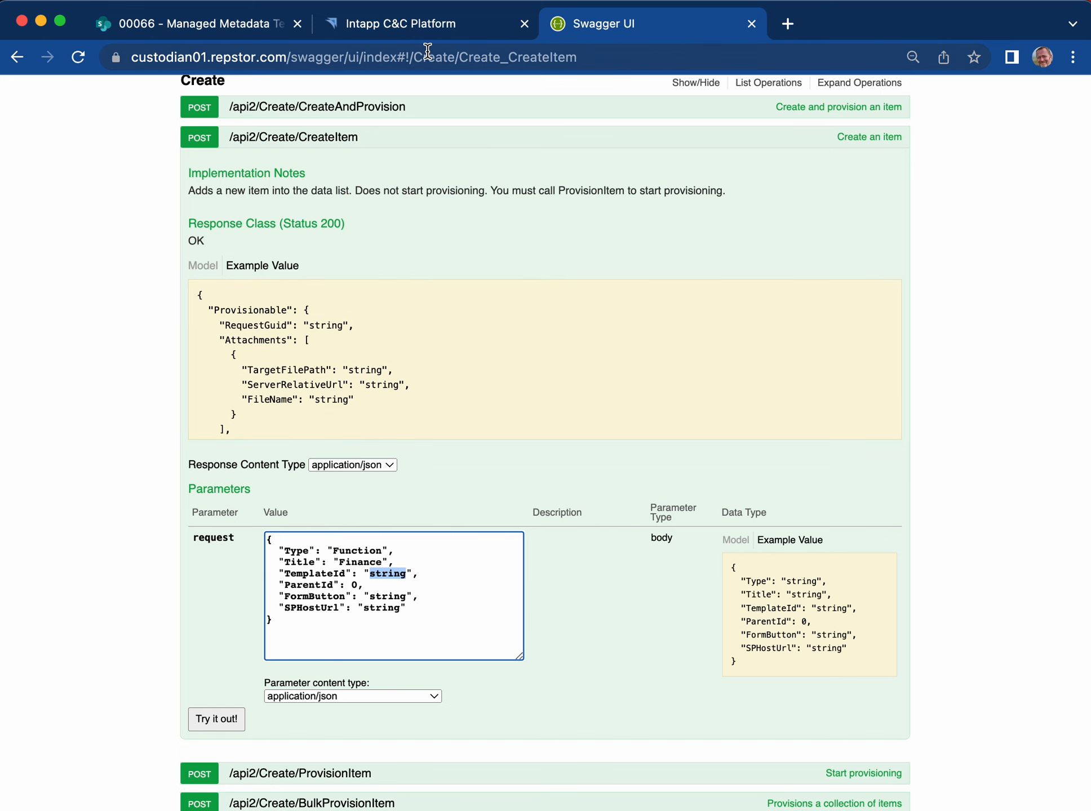
pyautogui.click(426, 27)
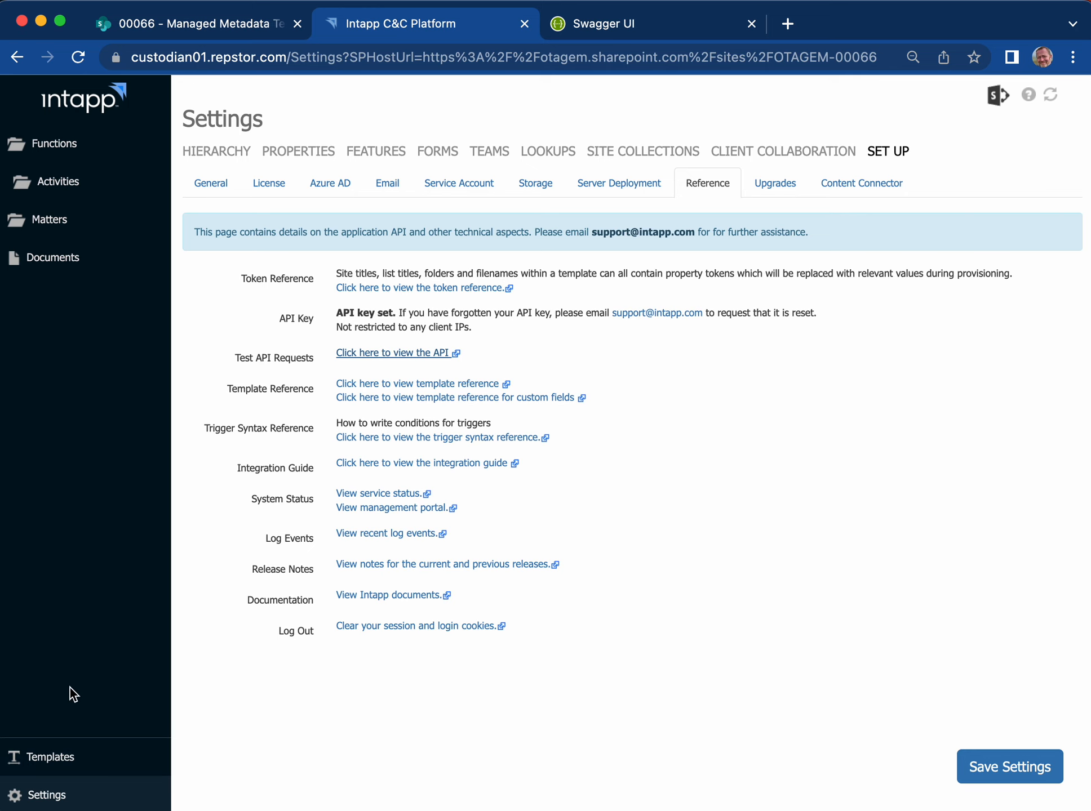
pyautogui.click(72, 761)
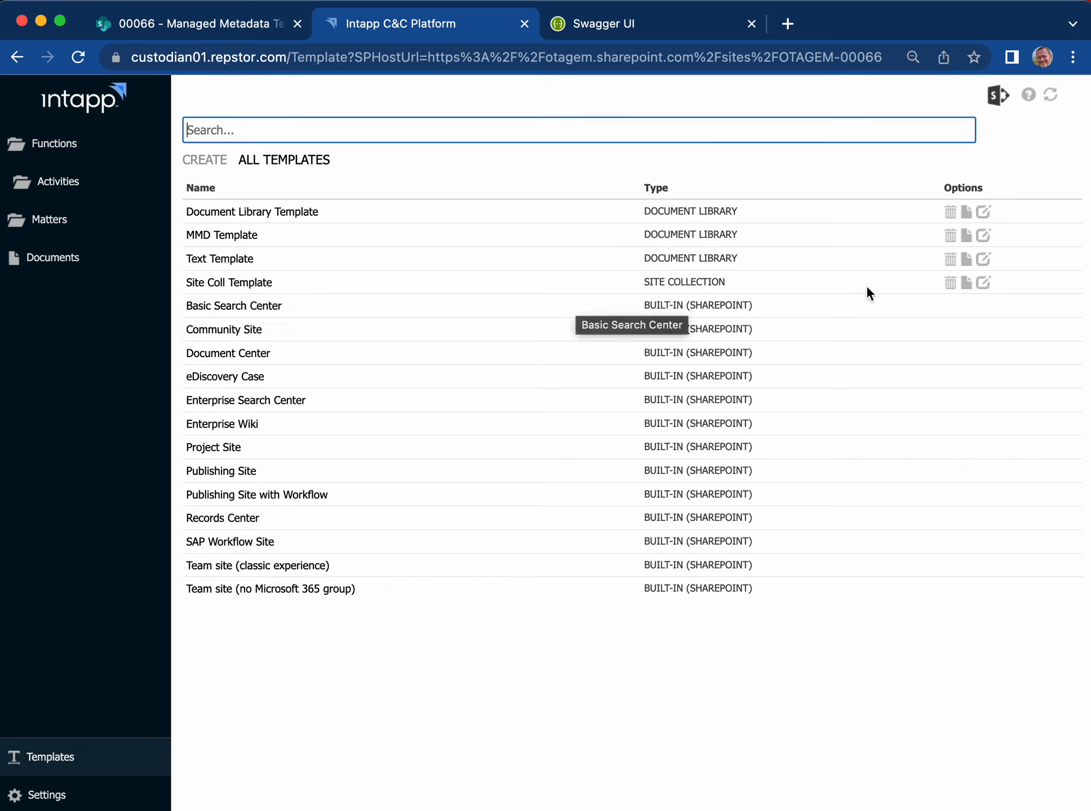
pyautogui.click(985, 284)
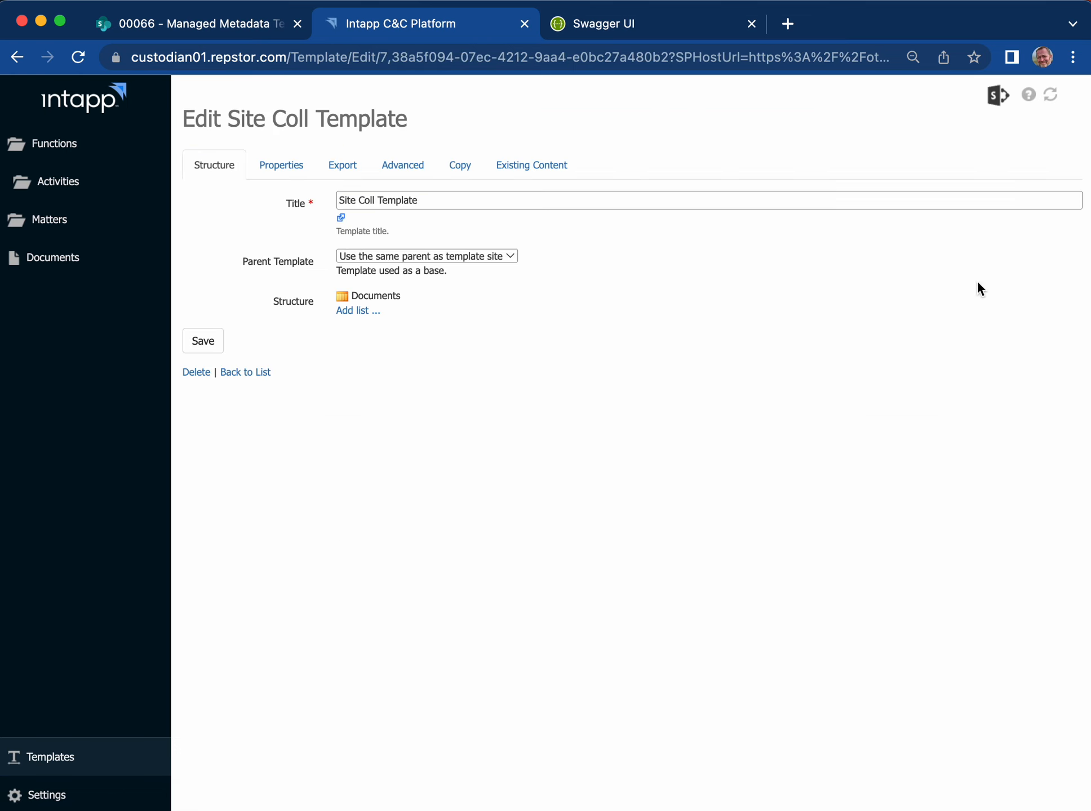
# Step: Copy the template ID 7,38a5f094-07ec-4212-9aa4-e0bc27a480b2 from the template's page address into the TemplateId value of the Swagger request
pyautogui.click(378, 56)
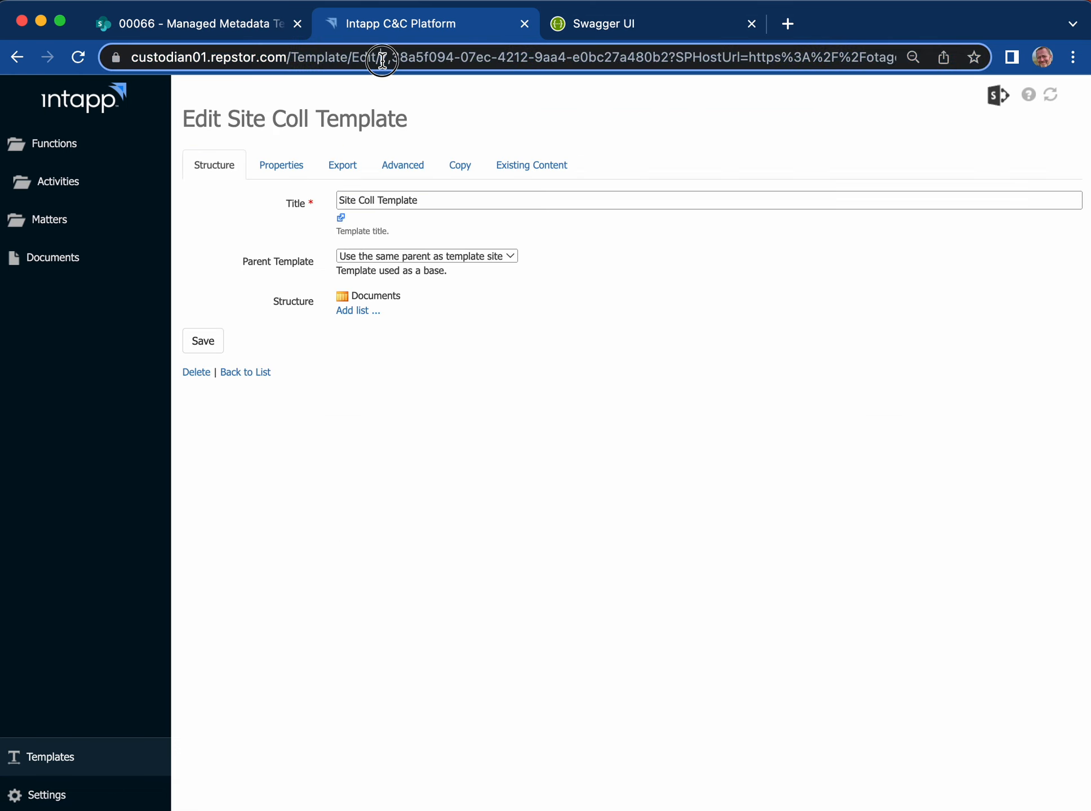
pyautogui.press('Left')
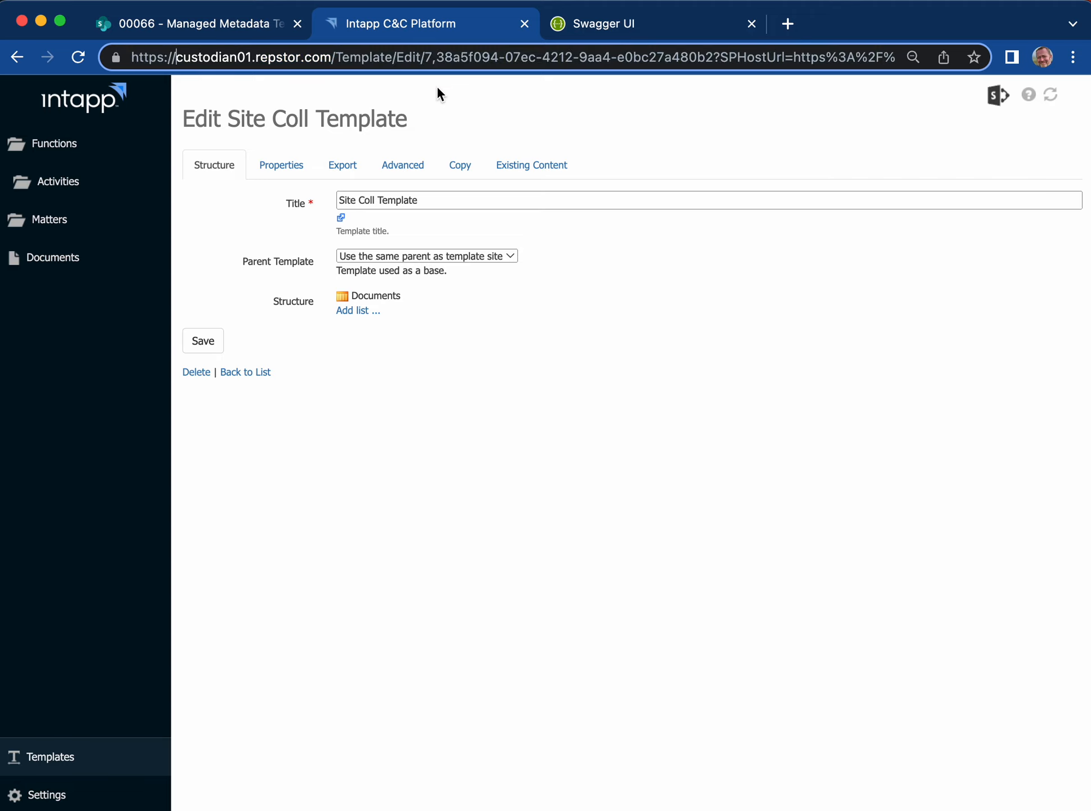
pyautogui.hotkey('alt', 'Right')
pyautogui.hotkey('alt', 'Right')
pyautogui.hotkey('alt', 'Right')
pyautogui.hotkey('shift', 'Right')
pyautogui.hotkey('shift', 'Right')
pyautogui.hotkey('shift', 'Right')
pyautogui.hotkey('shift', 'Right')
pyautogui.hotkey('shift', 'Right')
pyautogui.hotkey('shift', 'Right')
pyautogui.hotkey('shift', 'Right')
pyautogui.hotkey('shift', 'Right')
pyautogui.hotkey('shift', 'Right')
pyautogui.hotkey('shift', 'Right')
pyautogui.hotkey('shift', 'Right')
pyautogui.hotkey('shift', 'Right')
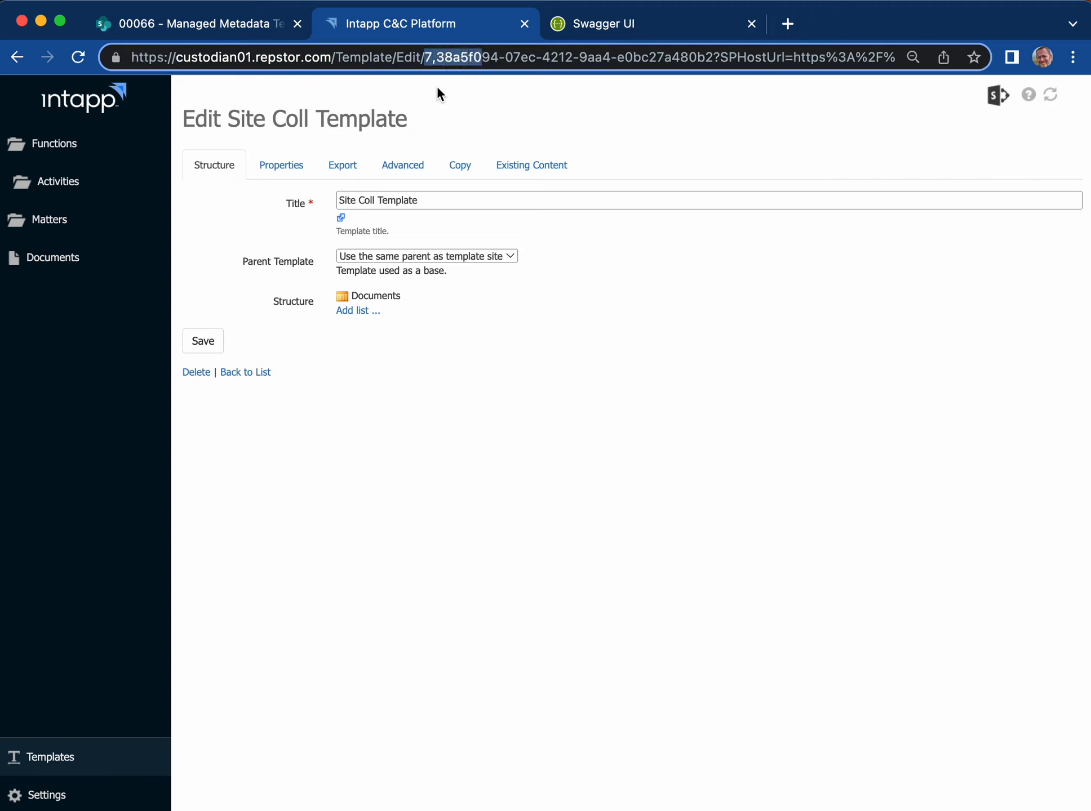
pyautogui.hotkey('shift', 'Right')
pyautogui.hotkey('shift', 'Right')
pyautogui.hotkey('shift', 'Right')
pyautogui.hotkey('shift', 'Right')
pyautogui.hotkey('shift', 'Right')
pyautogui.hotkey('shift', 'Right')
pyautogui.hotkey('shift', 'Right')
pyautogui.hotkey('shift', 'Right')
pyautogui.hotkey('shift', 'Right')
pyautogui.hotkey('shift', 'Right')
pyautogui.hotkey('shift', 'Right')
pyautogui.hotkey('shift', 'Right')
pyautogui.hotkey('shift', 'Right')
pyautogui.hotkey('shift', 'Right')
pyautogui.hotkey('shift', 'Right')
pyautogui.hotkey('shift', 'Right')
pyautogui.hotkey('shift', 'Right')
pyautogui.hotkey('shift', 'Right')
pyautogui.hotkey('shift', 'Right')
pyautogui.hotkey('shift', 'Right')
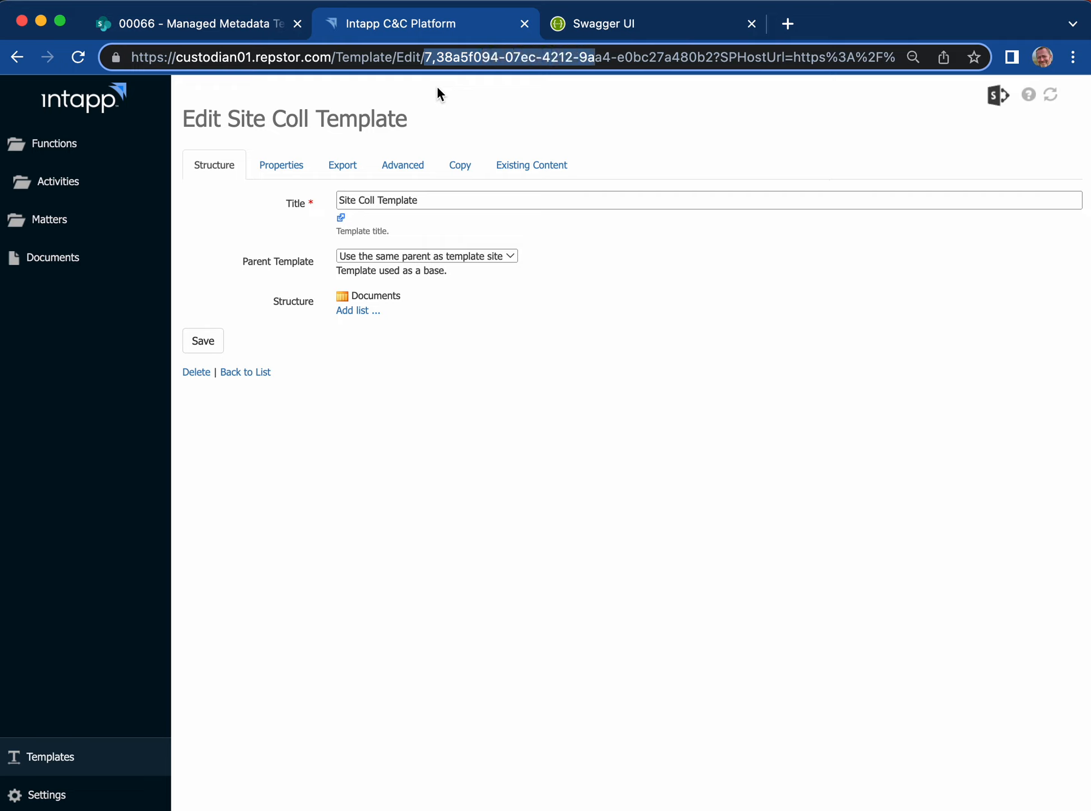
pyautogui.hotkey('shift', 'Right')
pyautogui.hotkey('shift', 'Right')
pyautogui.hotkey('shift', 'Right')
pyautogui.press('super+c')
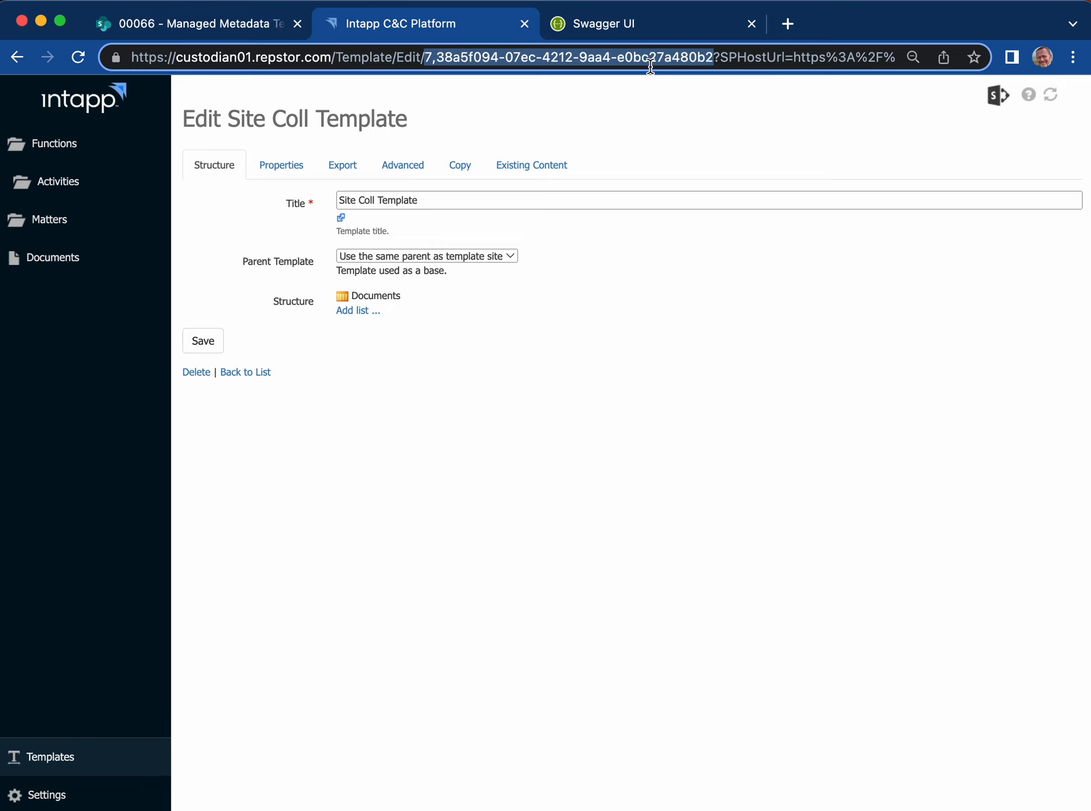
pyautogui.click(634, 22)
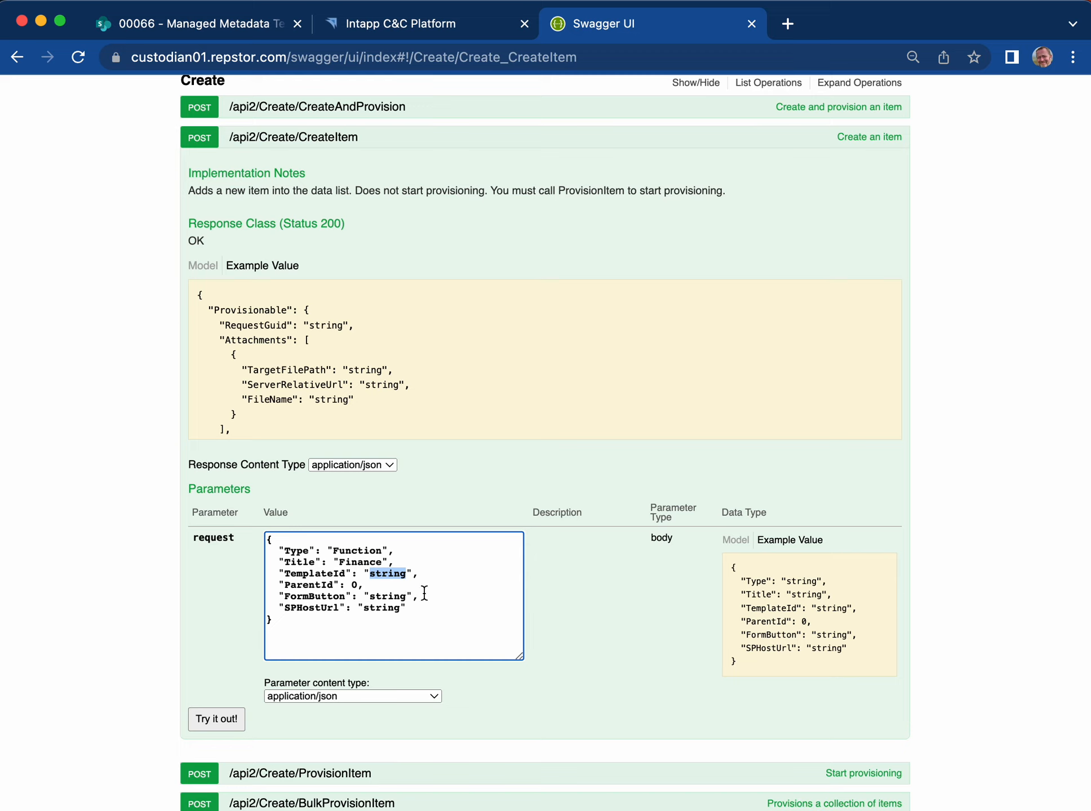
pyautogui.press('super+v')
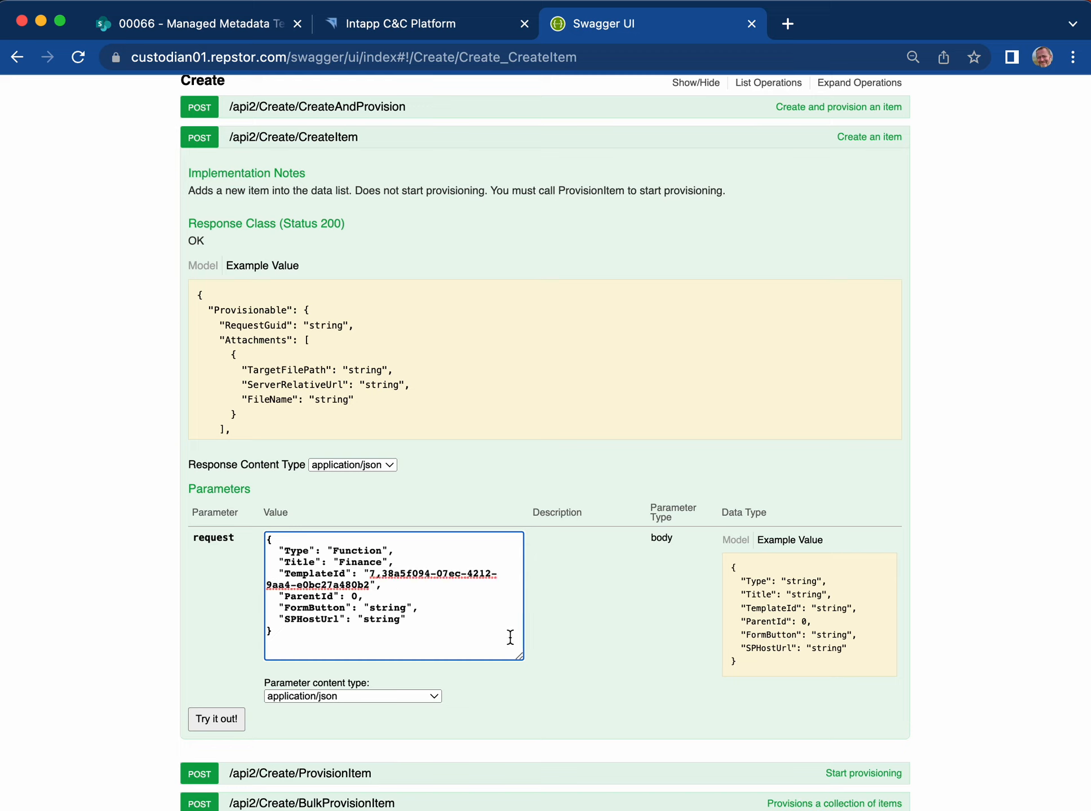
# Step: Delete the ParentId and FormButton lines from the request body
pyautogui.press('Right')
pyautogui.press('Right')
pyautogui.press('Right')
pyautogui.press('Right')
pyautogui.hotkey('shift', 'Down')
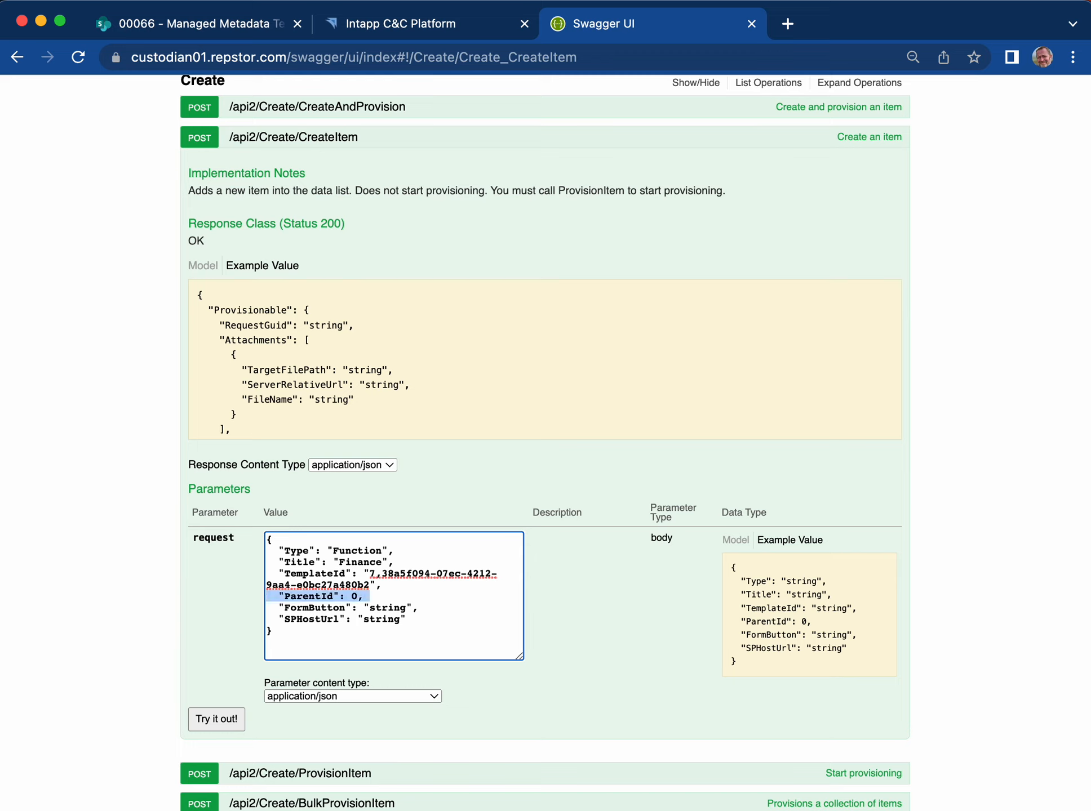
pyautogui.hotkey('shift', 'Down')
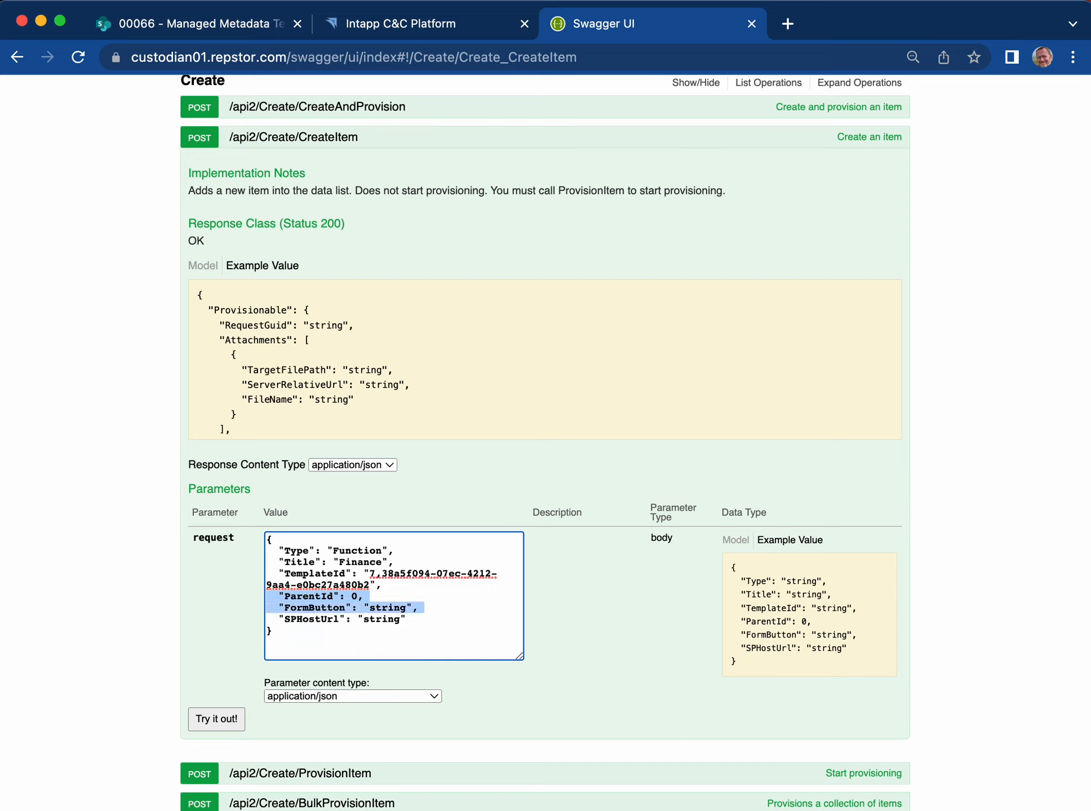
pyautogui.press('BackSpace')
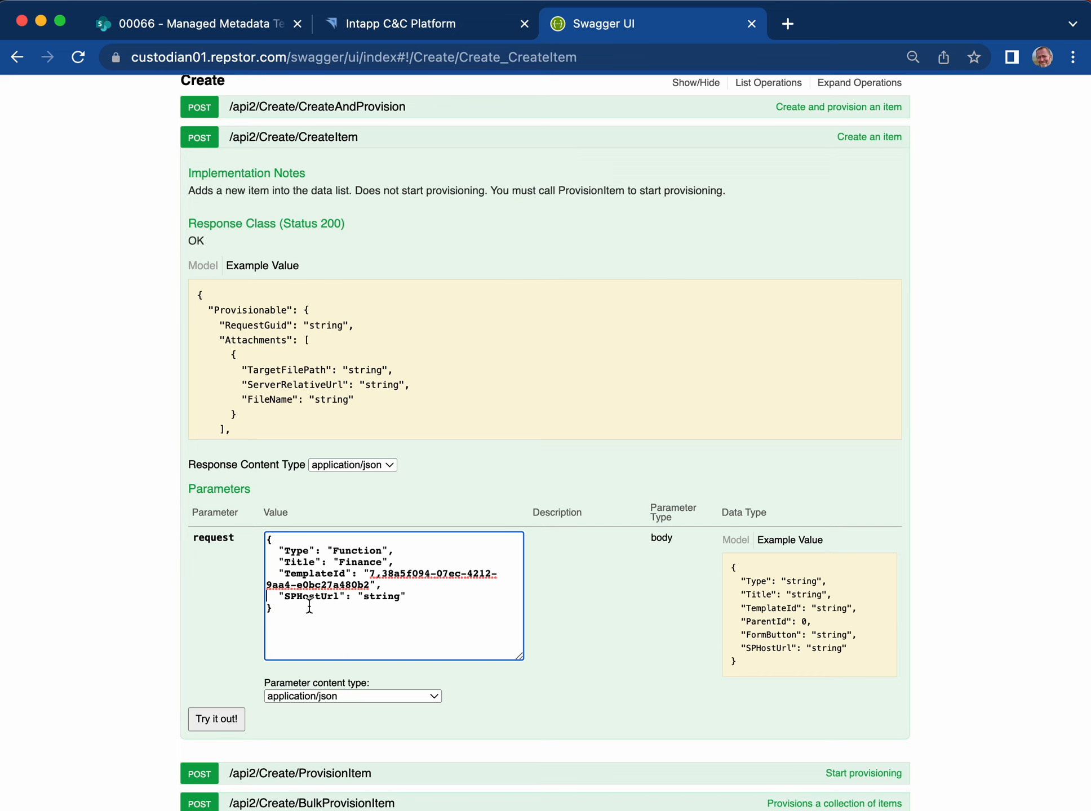
pyautogui.click(403, 25)
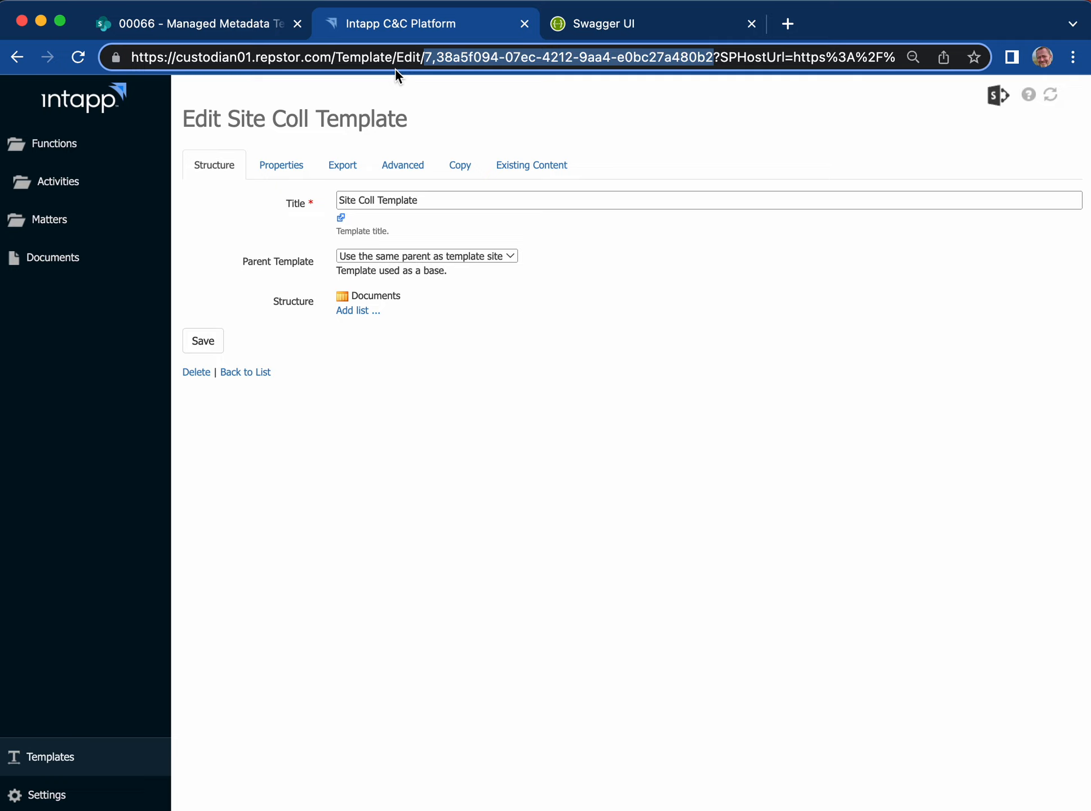
pyautogui.click(994, 100)
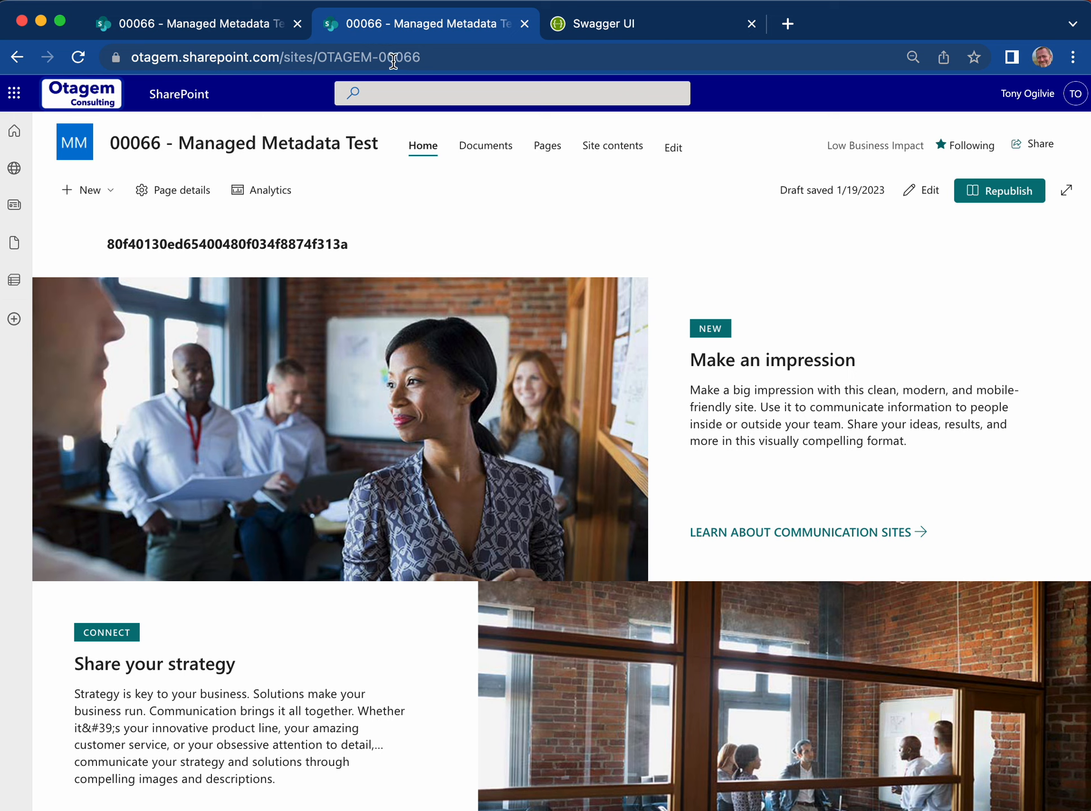
pyautogui.moveTo(431, 57); pyautogui.dragTo(110, 70)
pyautogui.press('super+c')
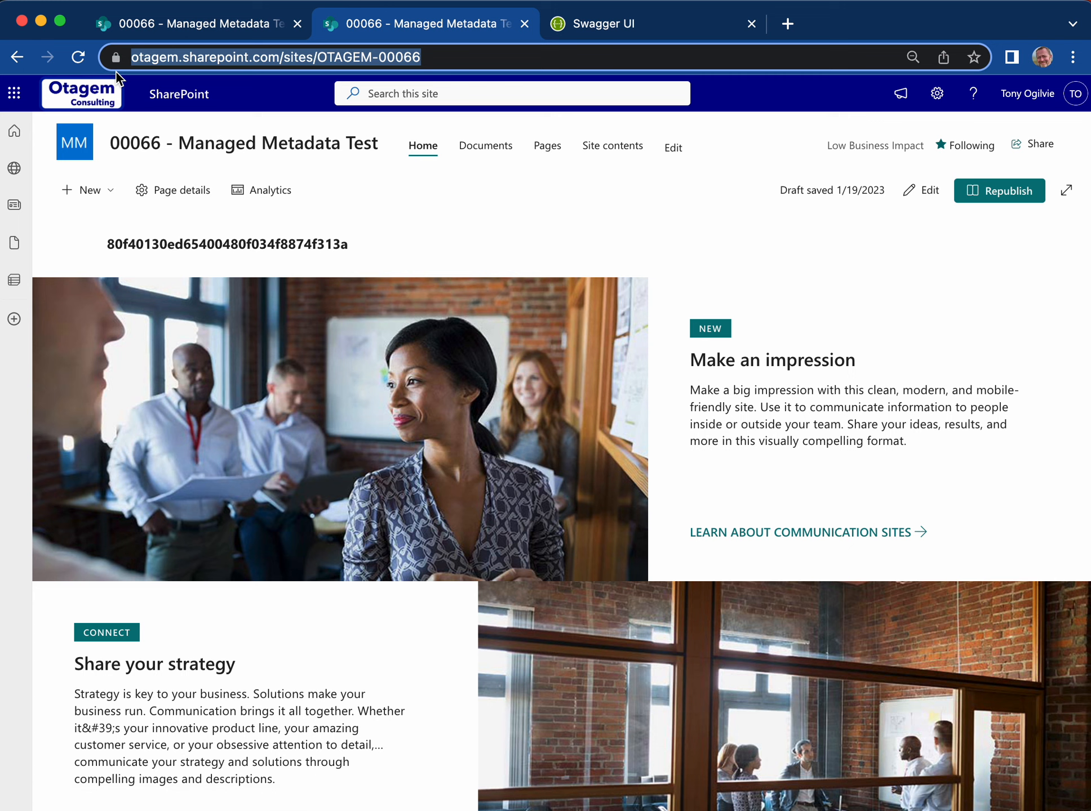
pyautogui.click(629, 25)
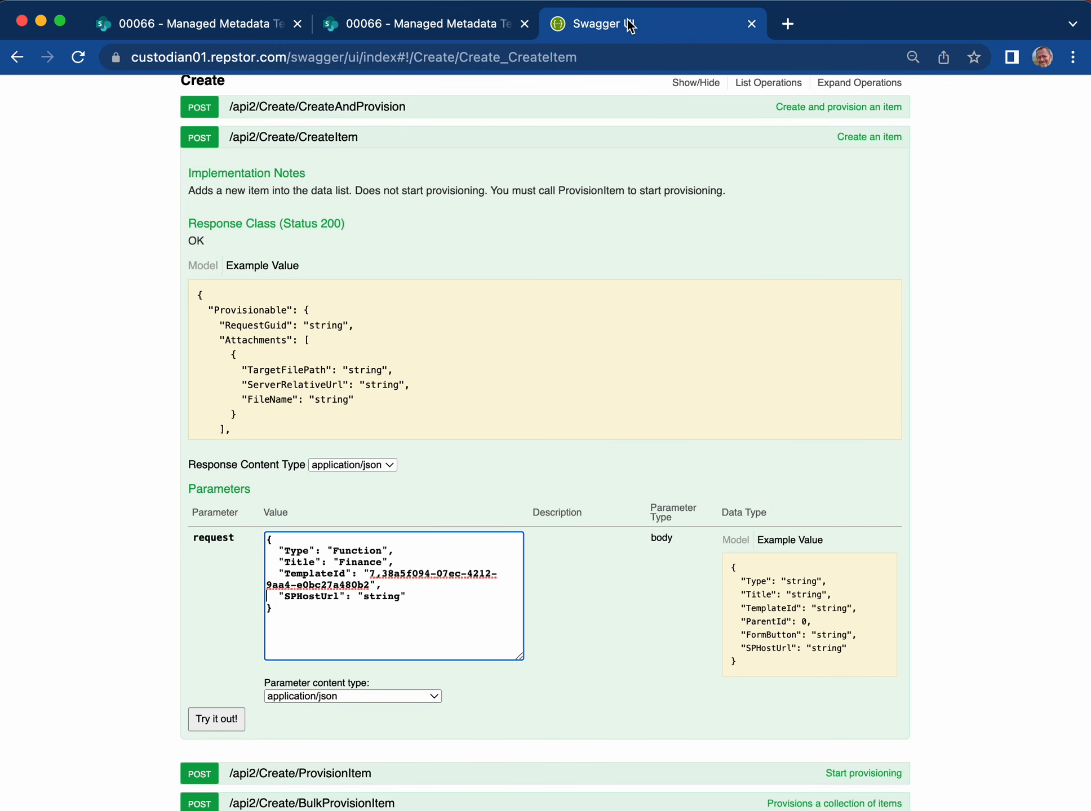
pyautogui.doubleClick(374, 597)
pyautogui.press('super+v')
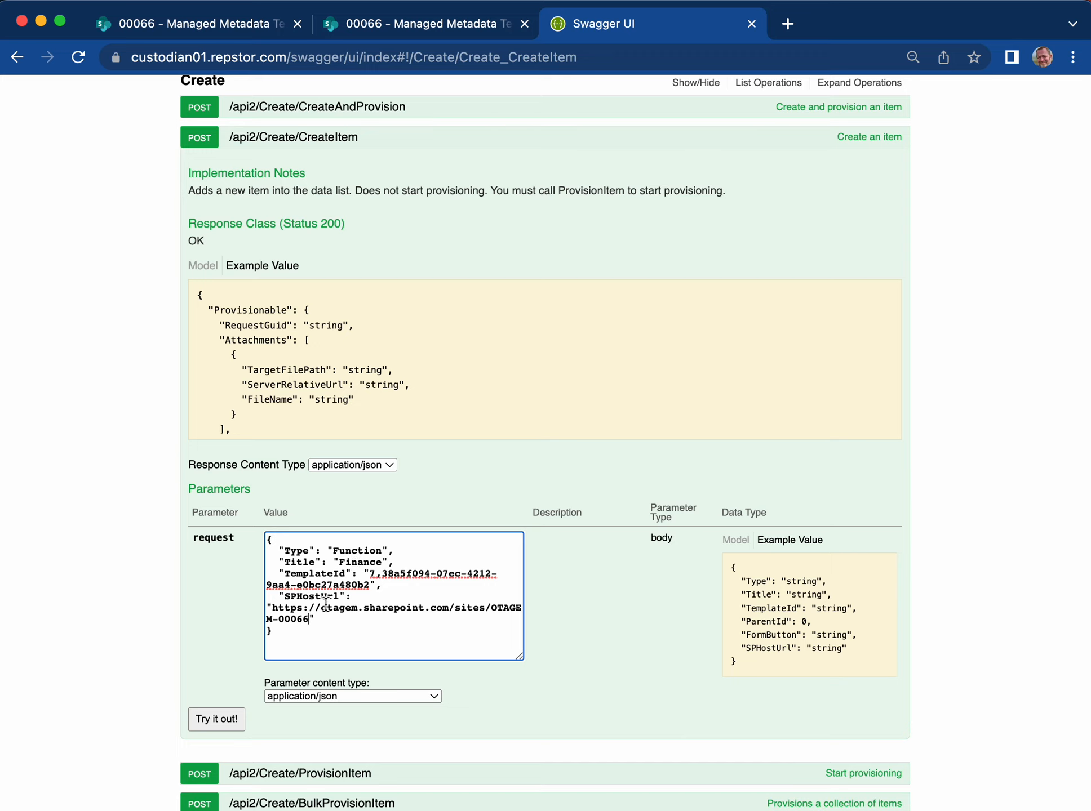
# Step: Submit the CreateItem request and review the response body and response code
pyautogui.click(214, 717)
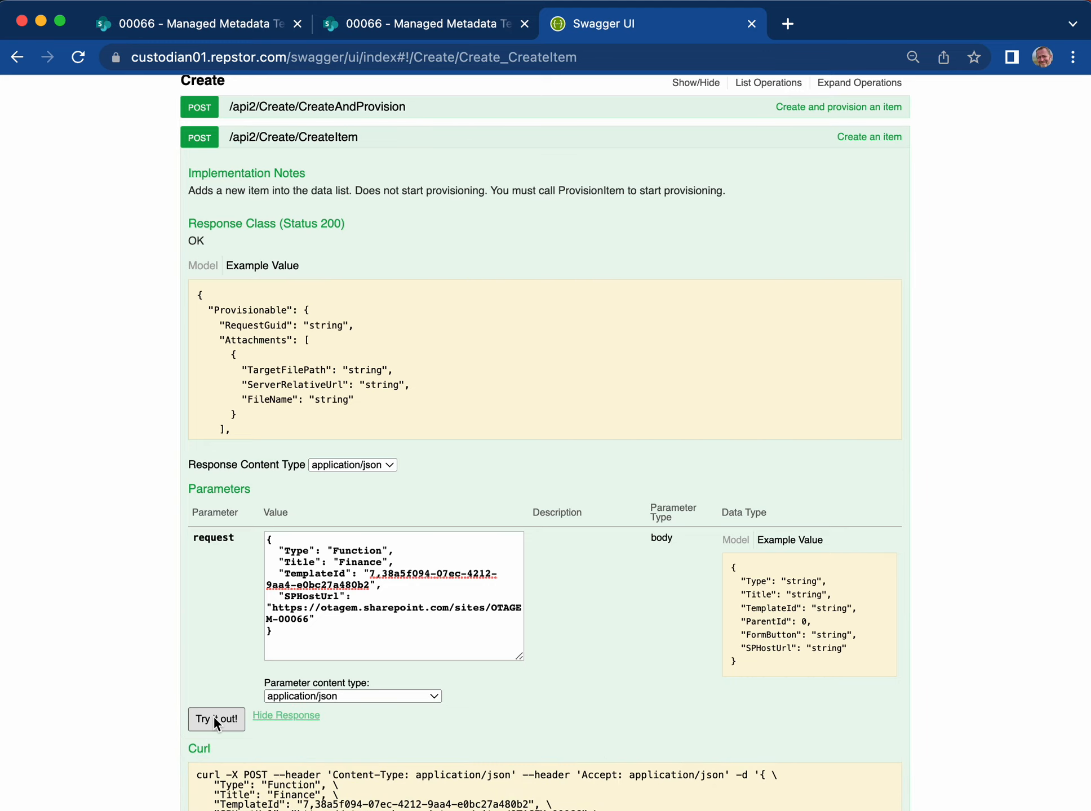
pyautogui.scroll(-3, 213, 716)
pyautogui.scroll(-3, 214, 723)
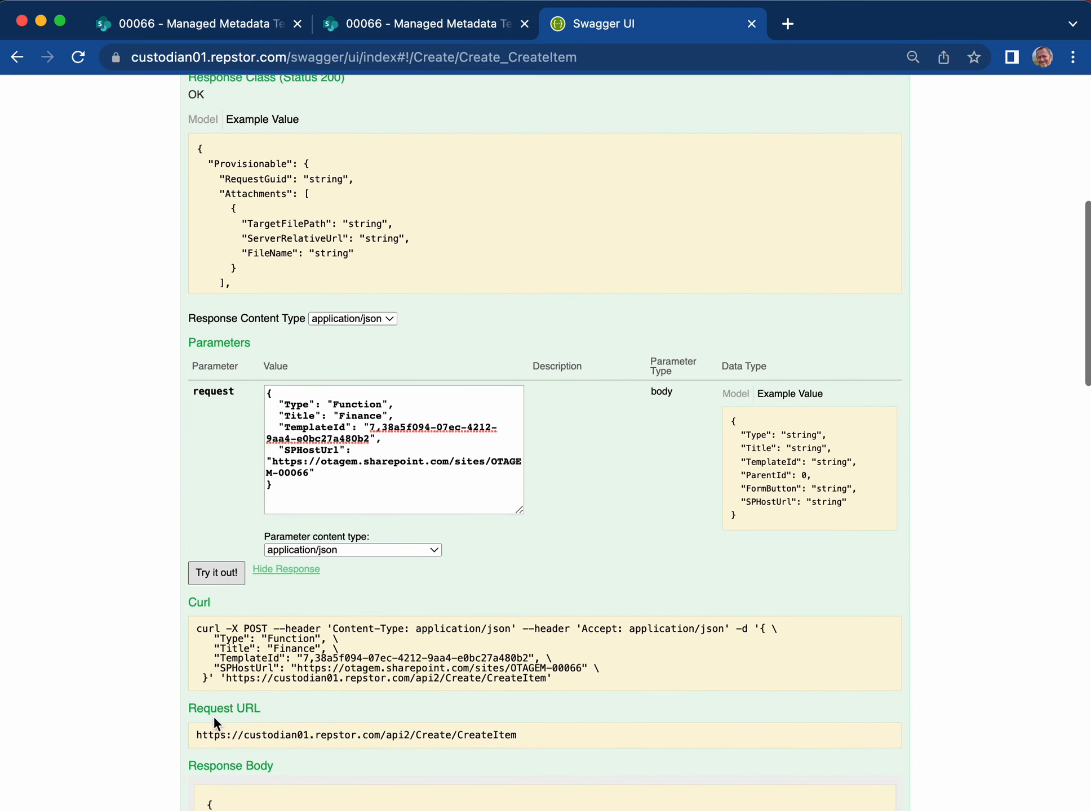
pyautogui.scroll(-12, 213, 716)
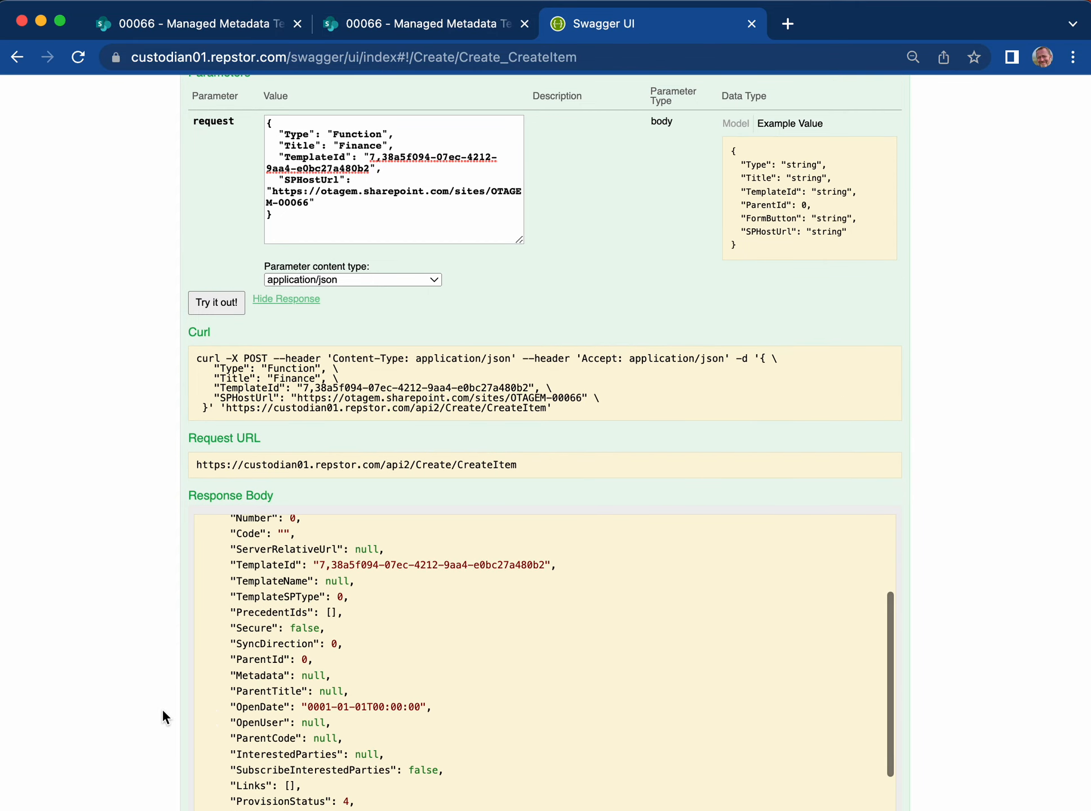
pyautogui.scroll(-5, 162, 708)
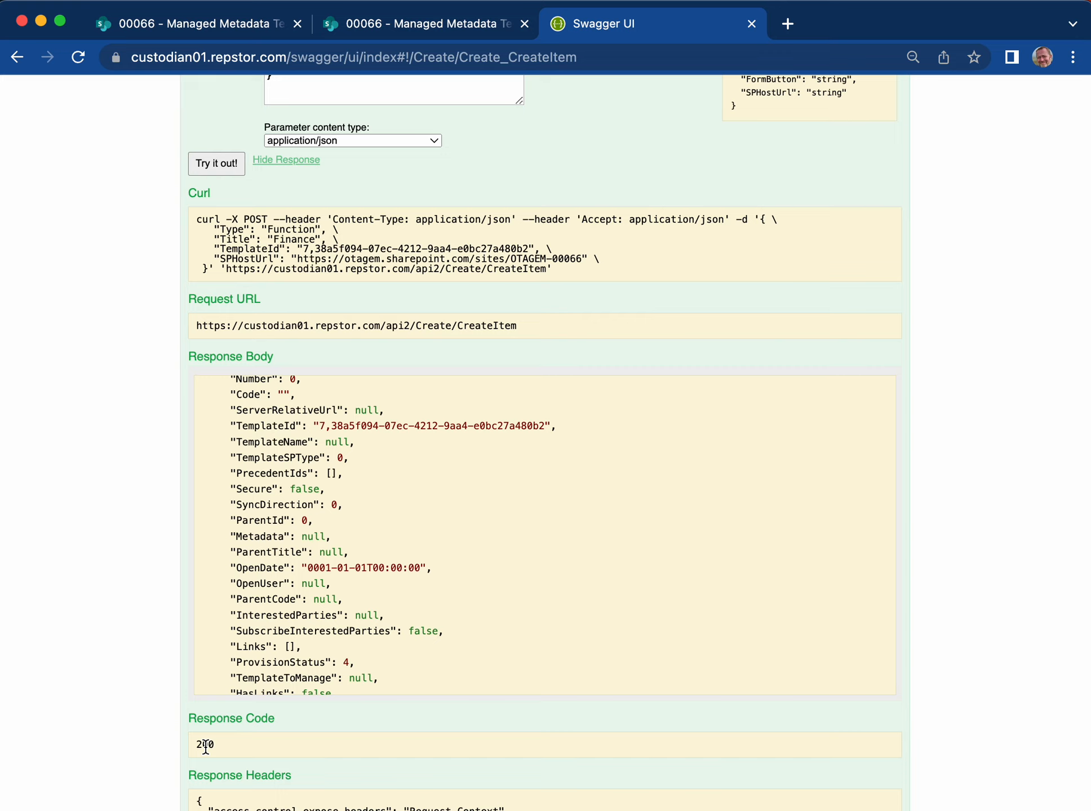
# Step: Return to the Intapp C&C Platform and list all functions to check the new Finance item's code
pyautogui.click(394, 31)
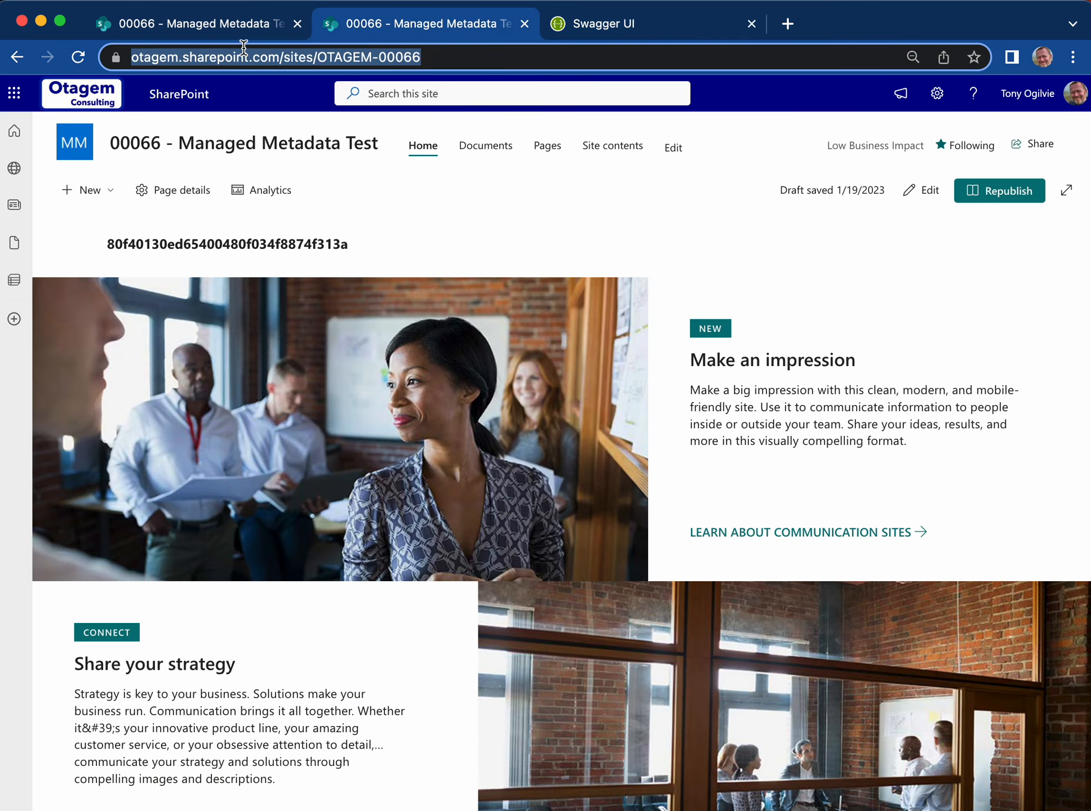
pyautogui.click(17, 57)
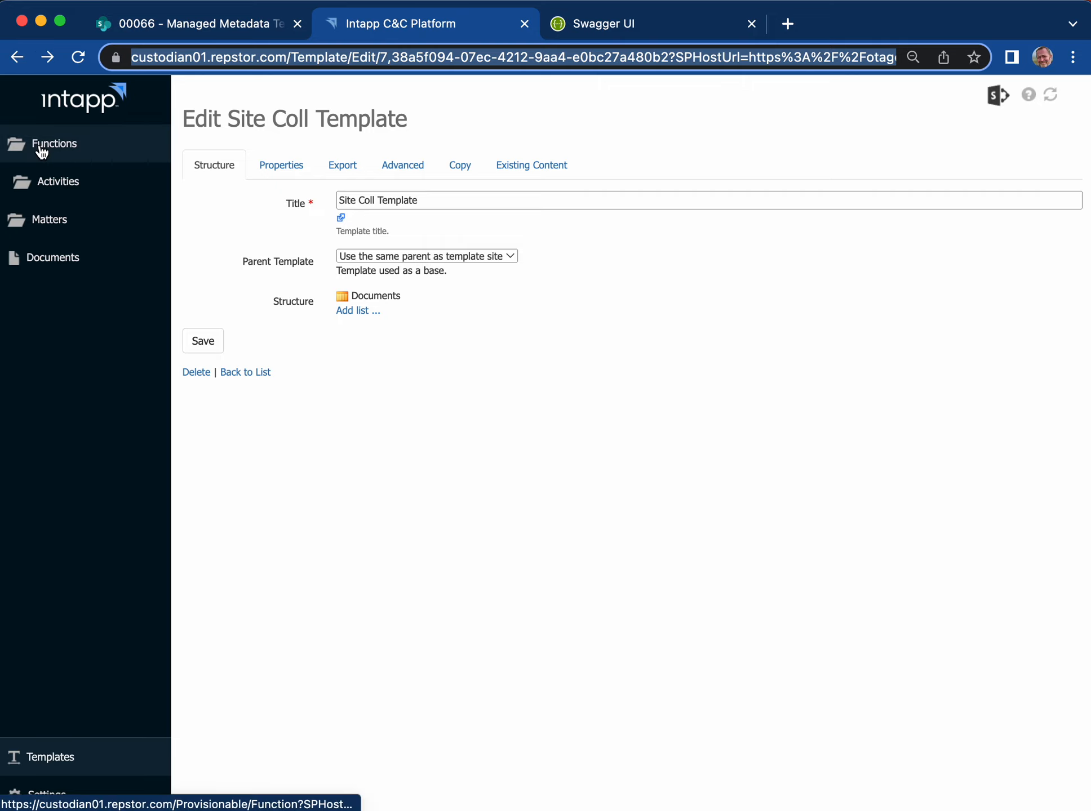
pyautogui.click(41, 151)
pyautogui.click(366, 170)
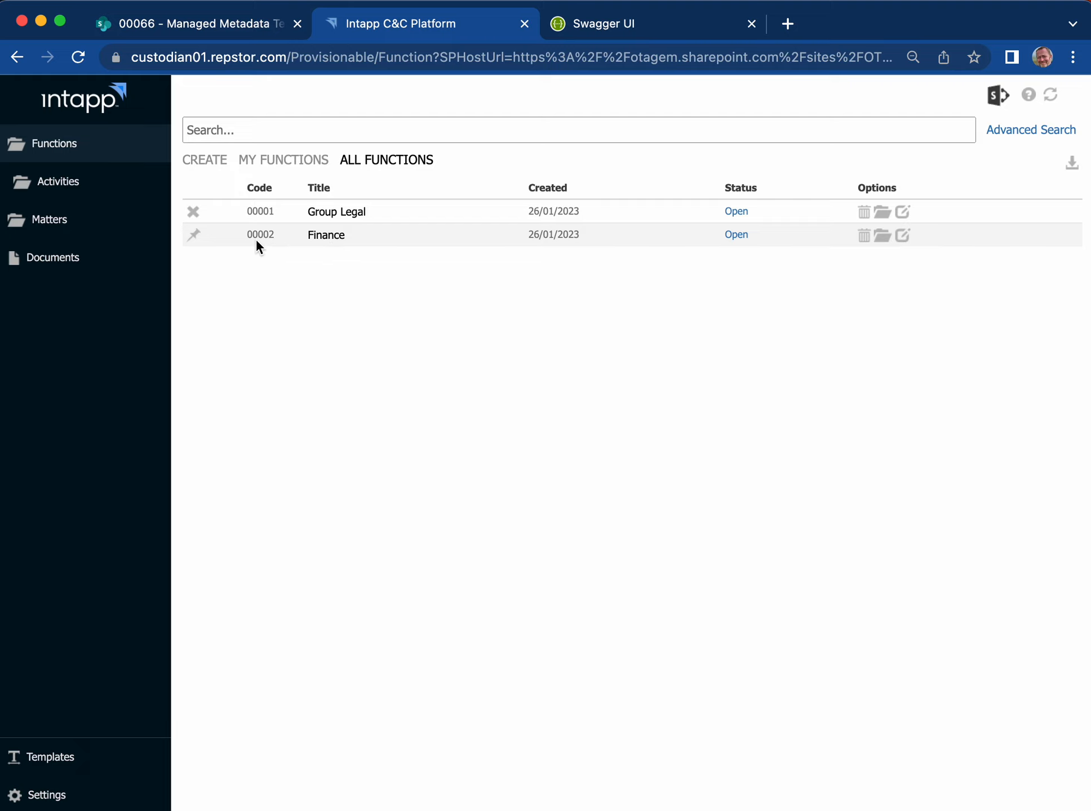
# Step: In Swagger, expand the Reprovision UpdateMetadataByCode operation, load its example value as the request body and enlarge the request box
pyautogui.click(667, 28)
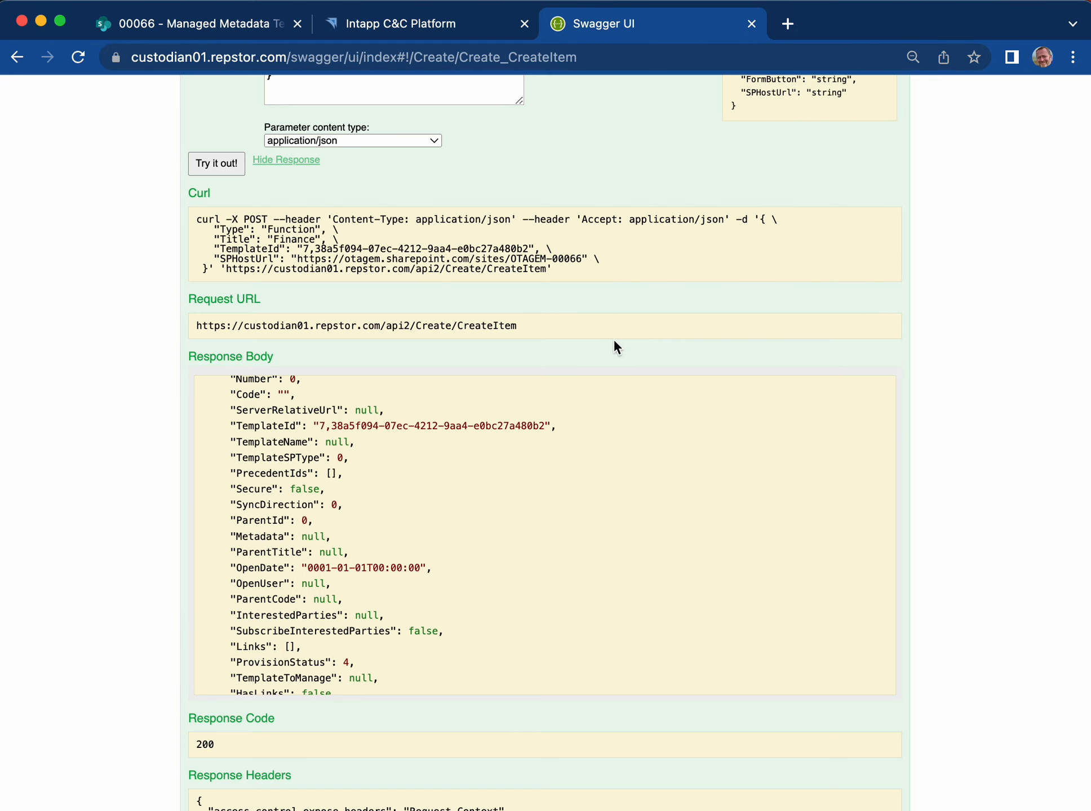
pyautogui.scroll(-20, 613, 342)
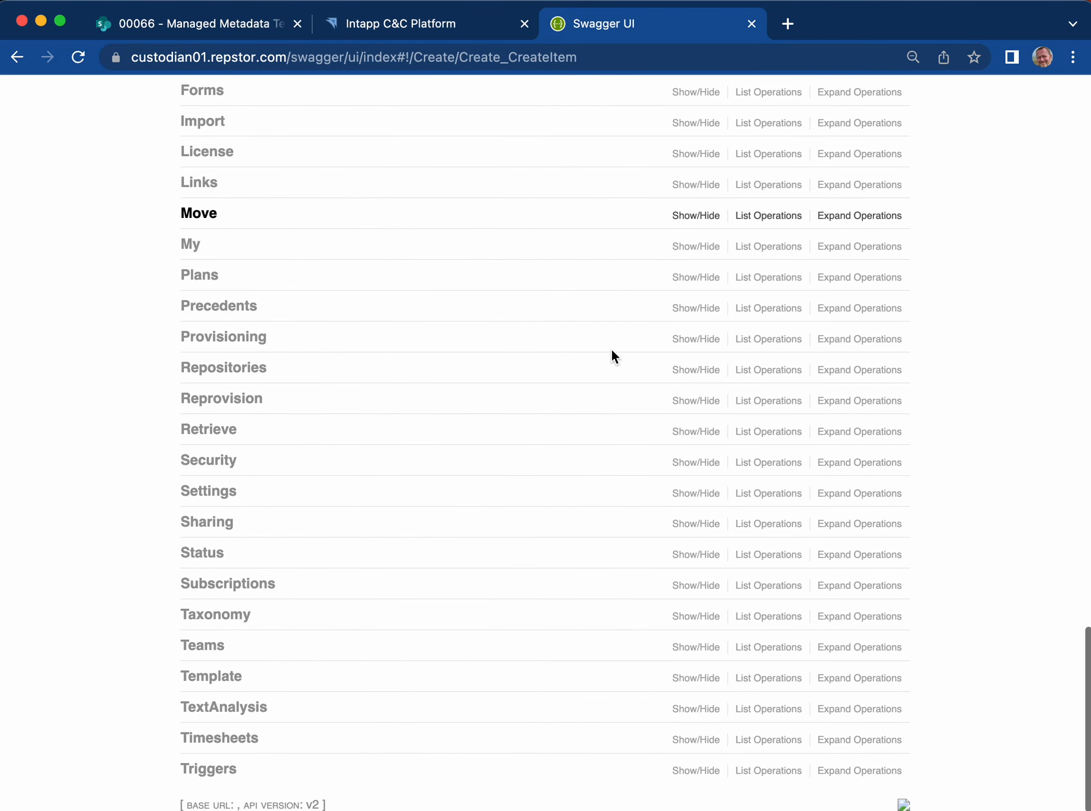
pyautogui.click(241, 401)
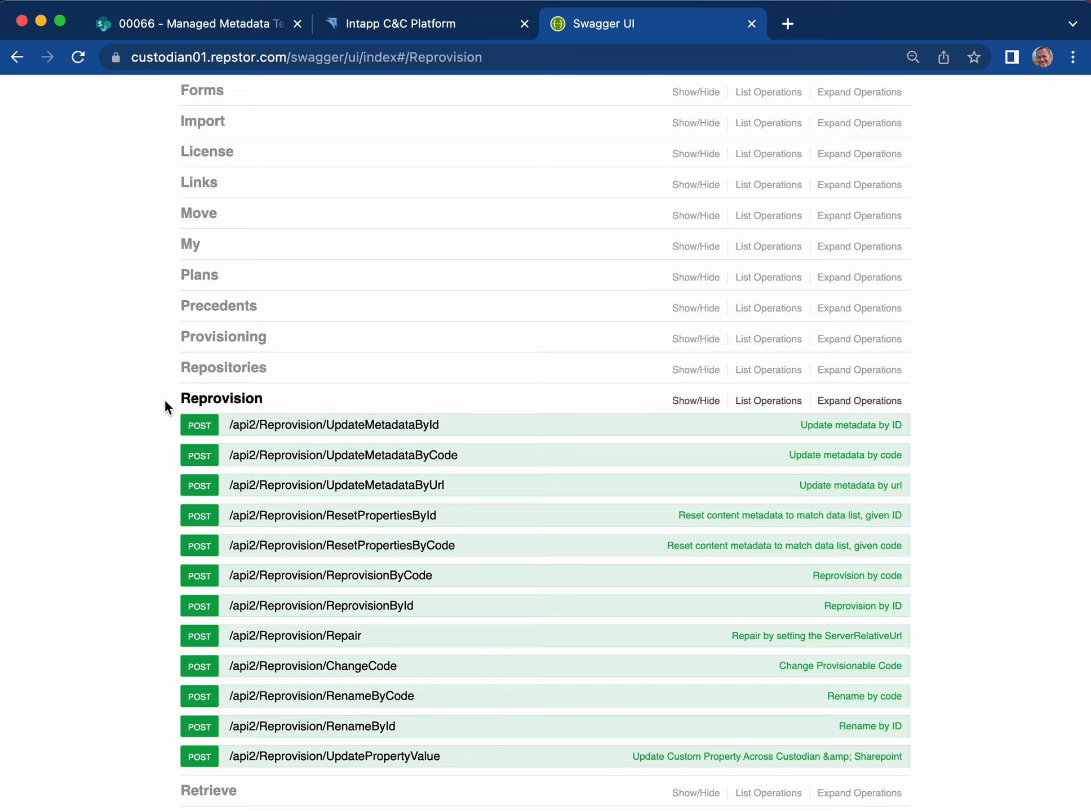
pyautogui.click(344, 456)
pyautogui.scroll(-3, 344, 465)
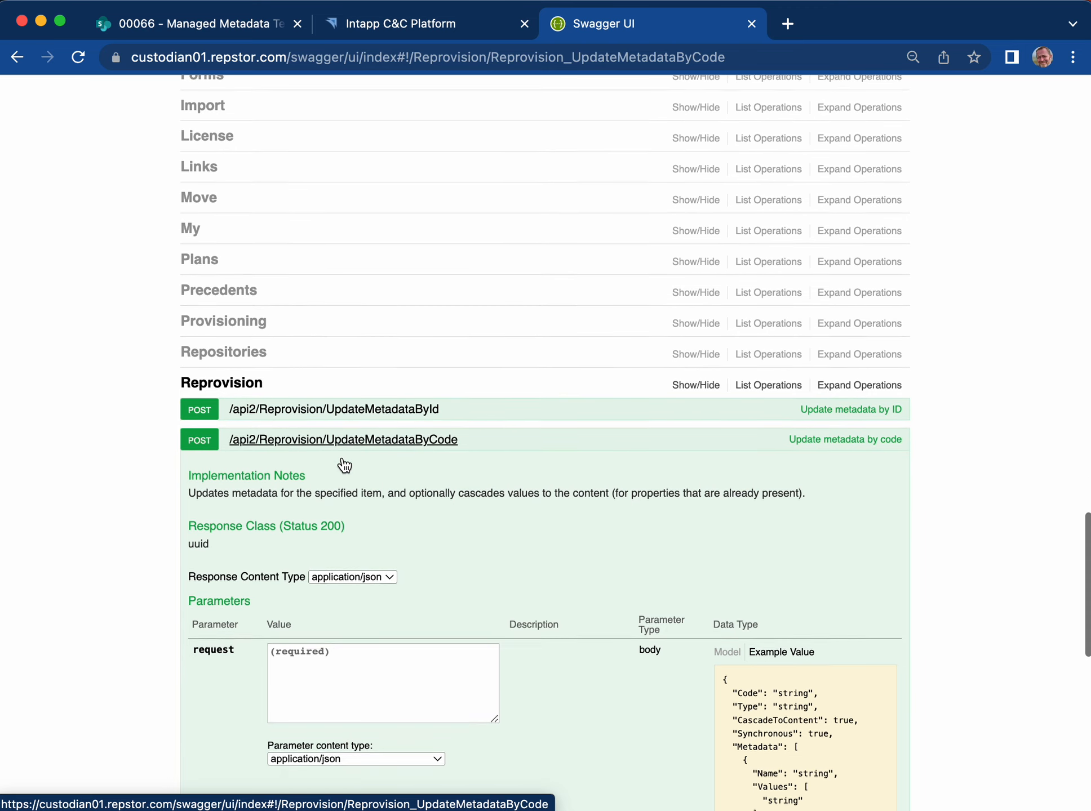
pyautogui.scroll(-3, 344, 466)
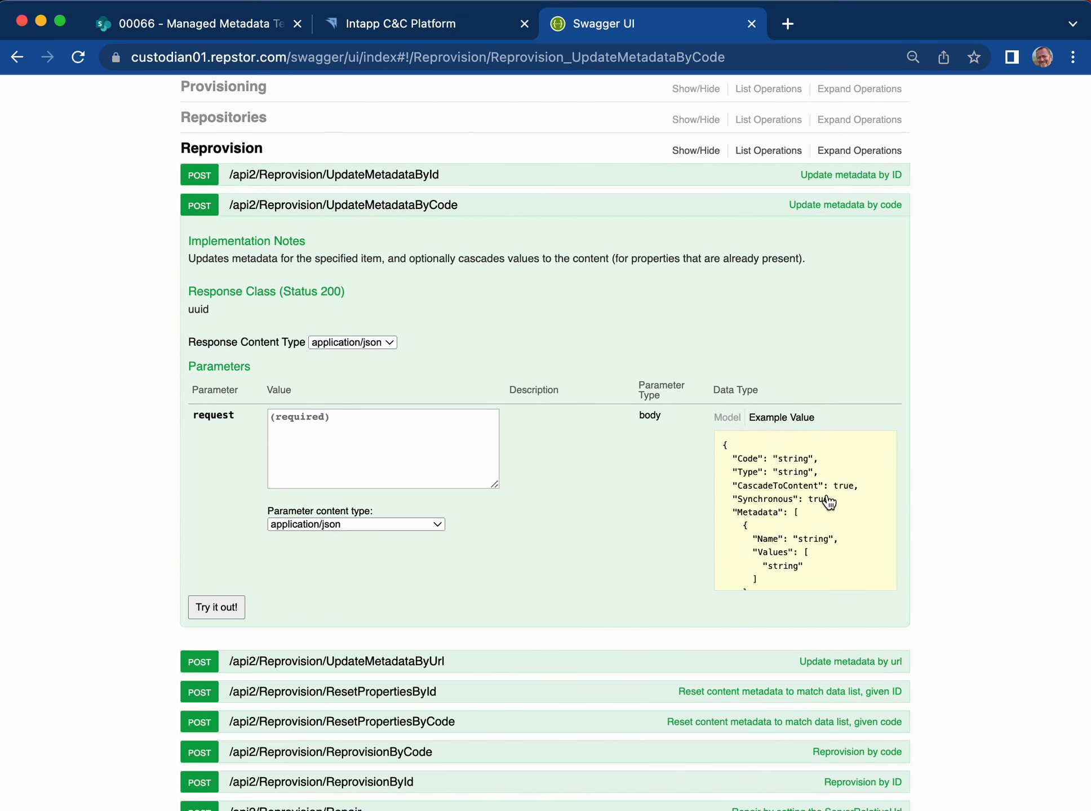
pyautogui.click(783, 500)
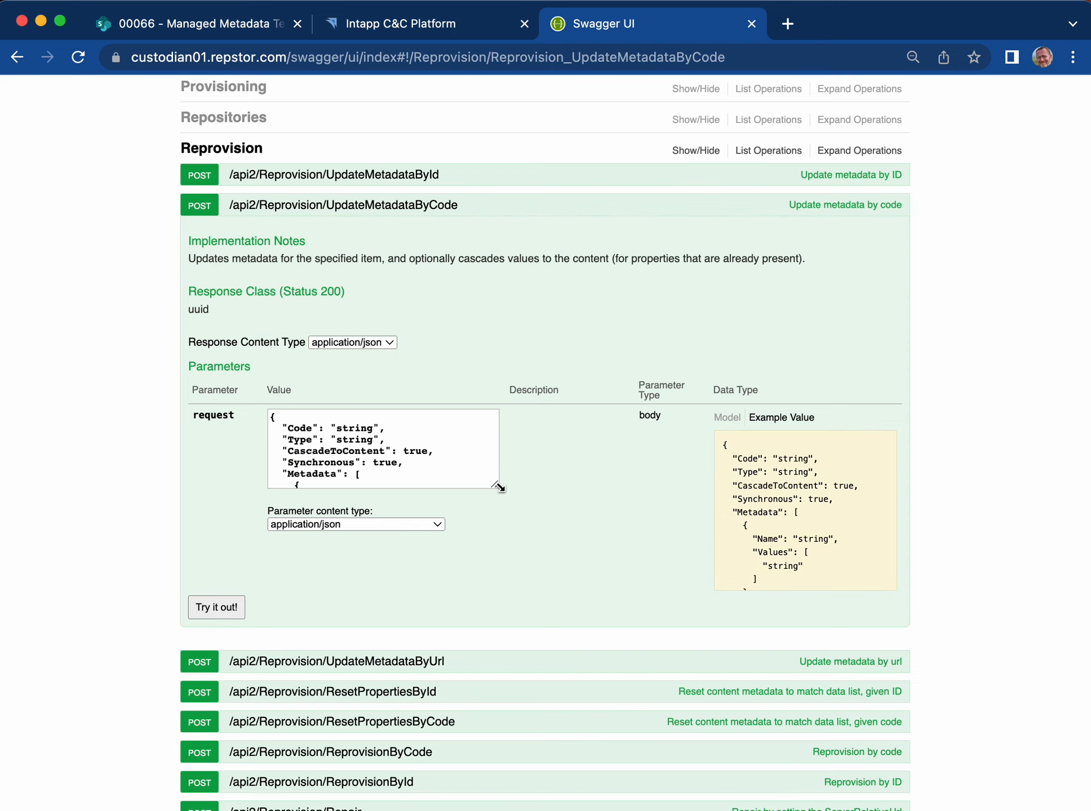
pyautogui.moveTo(499, 486); pyautogui.dragTo(649, 793)
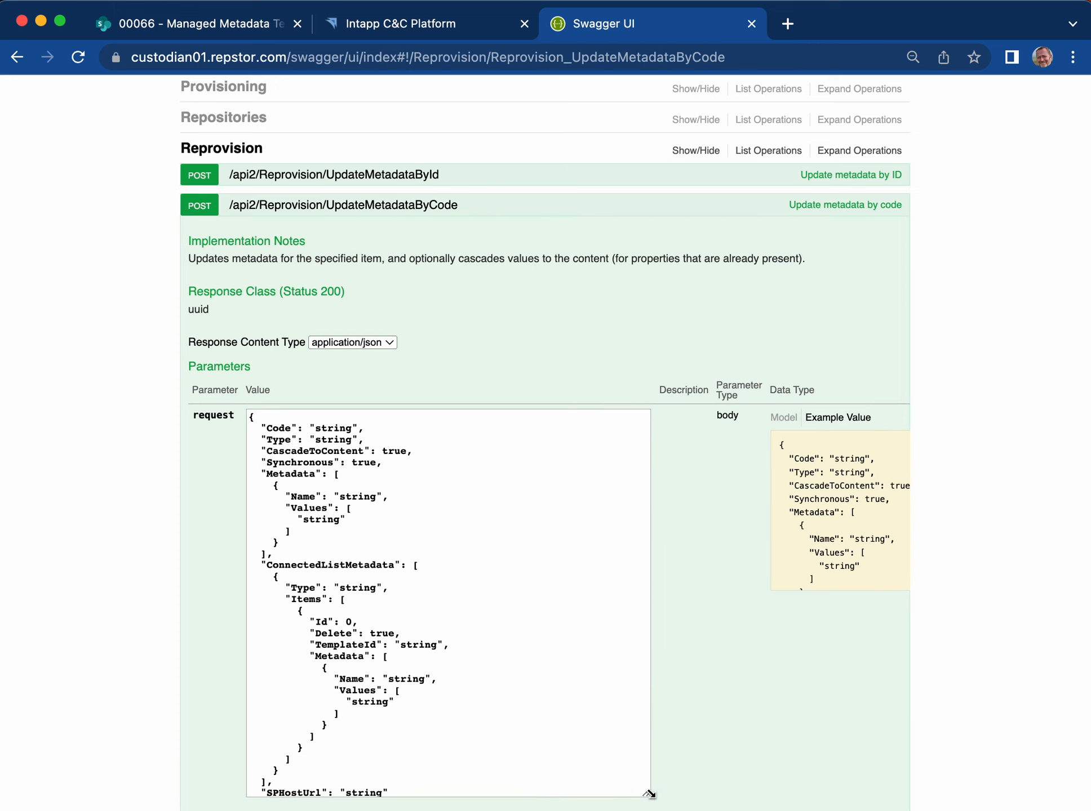
# Step: Set the request's Code to 00002 and its Type to Function
pyautogui.doubleClick(329, 428)
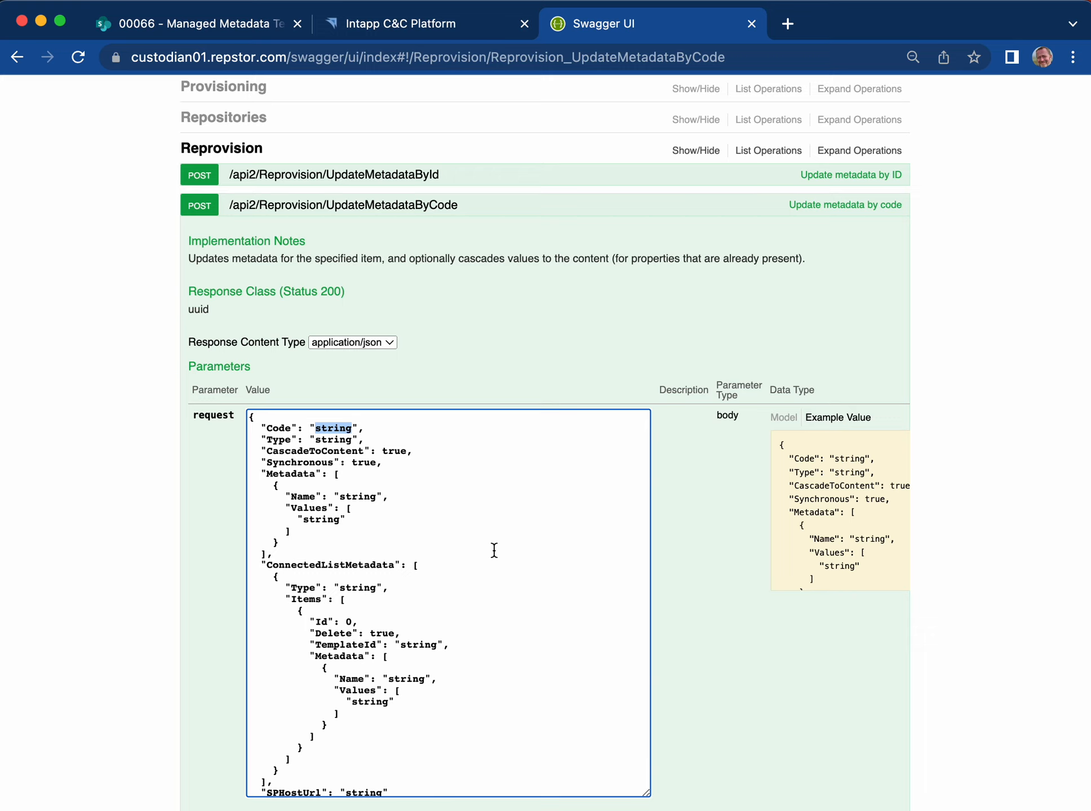
pyautogui.write('00002')
pyautogui.doubleClick(336, 439)
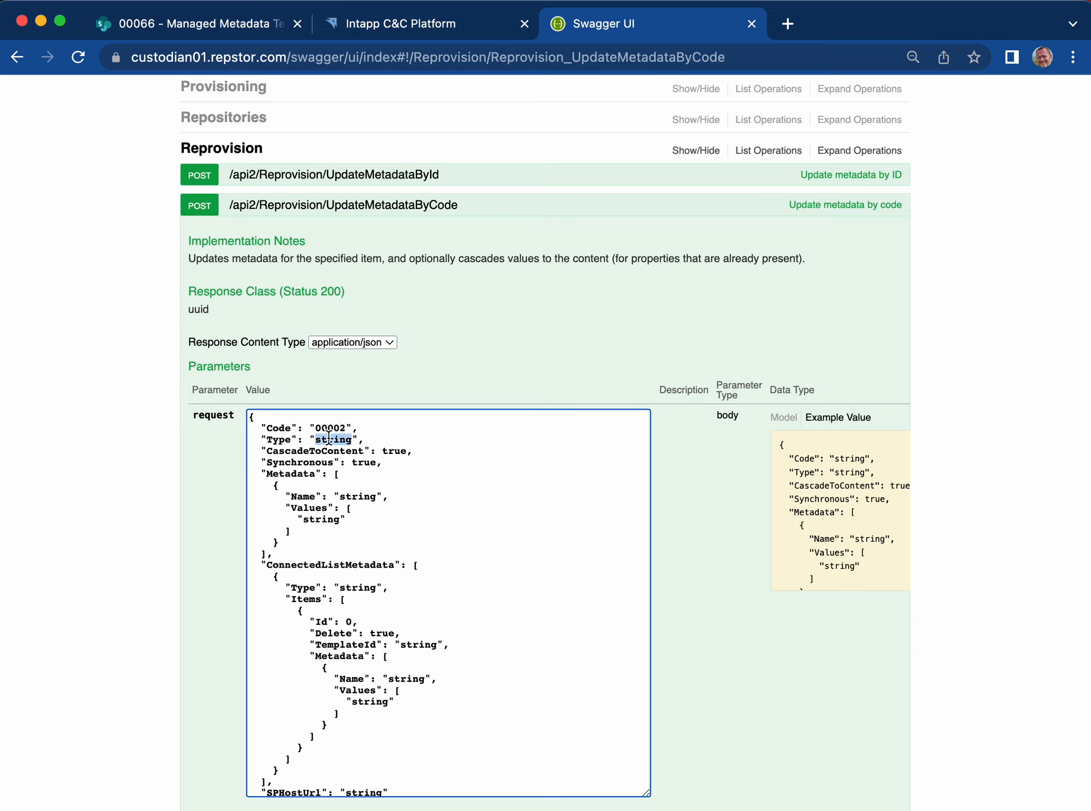
pyautogui.write('Function')
# Step: Delete the CascadeToContent and Synchronous lines from the request body
pyautogui.press('Right')
pyautogui.press('Right')
pyautogui.press('Right')
pyautogui.hotkey('shift', 'Down')
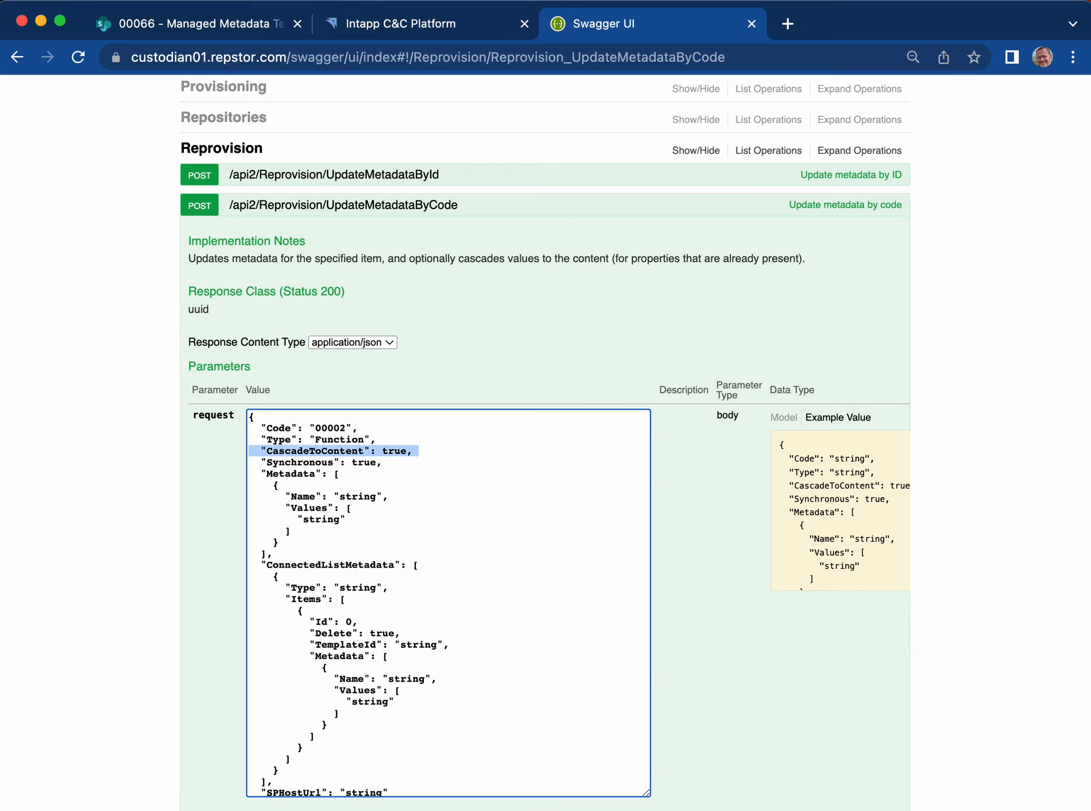
pyautogui.hotkey('shift', 'Down')
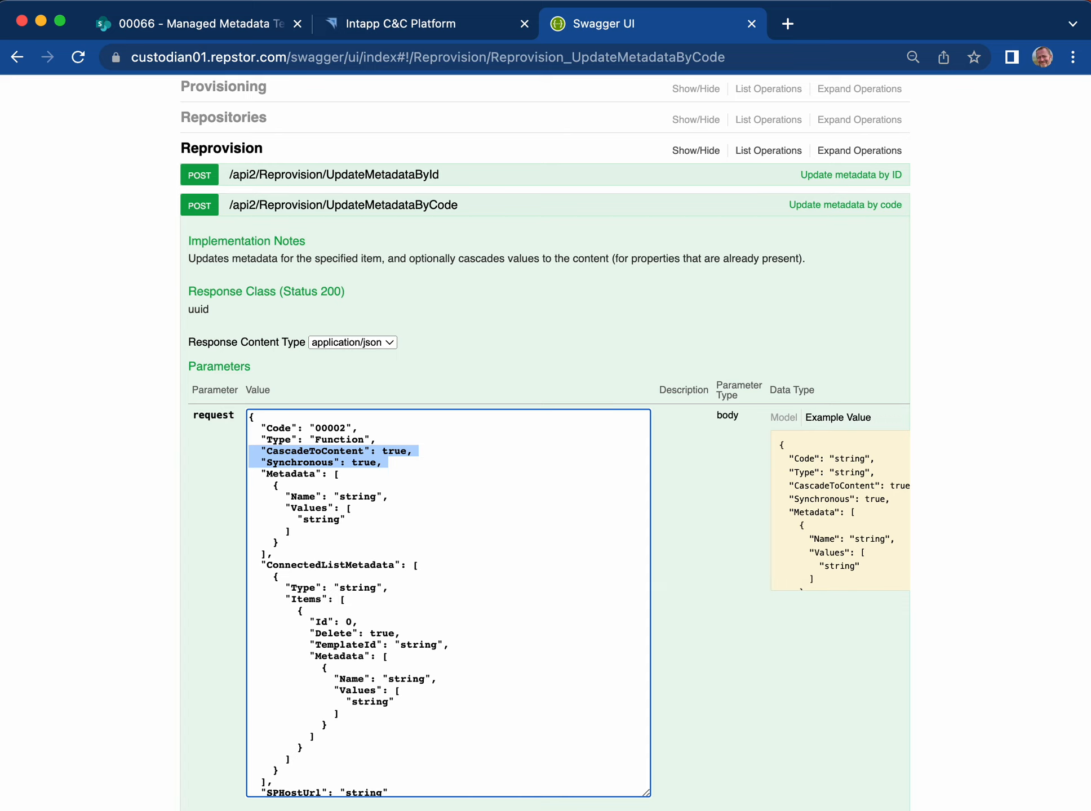
pyautogui.press('BackSpace')
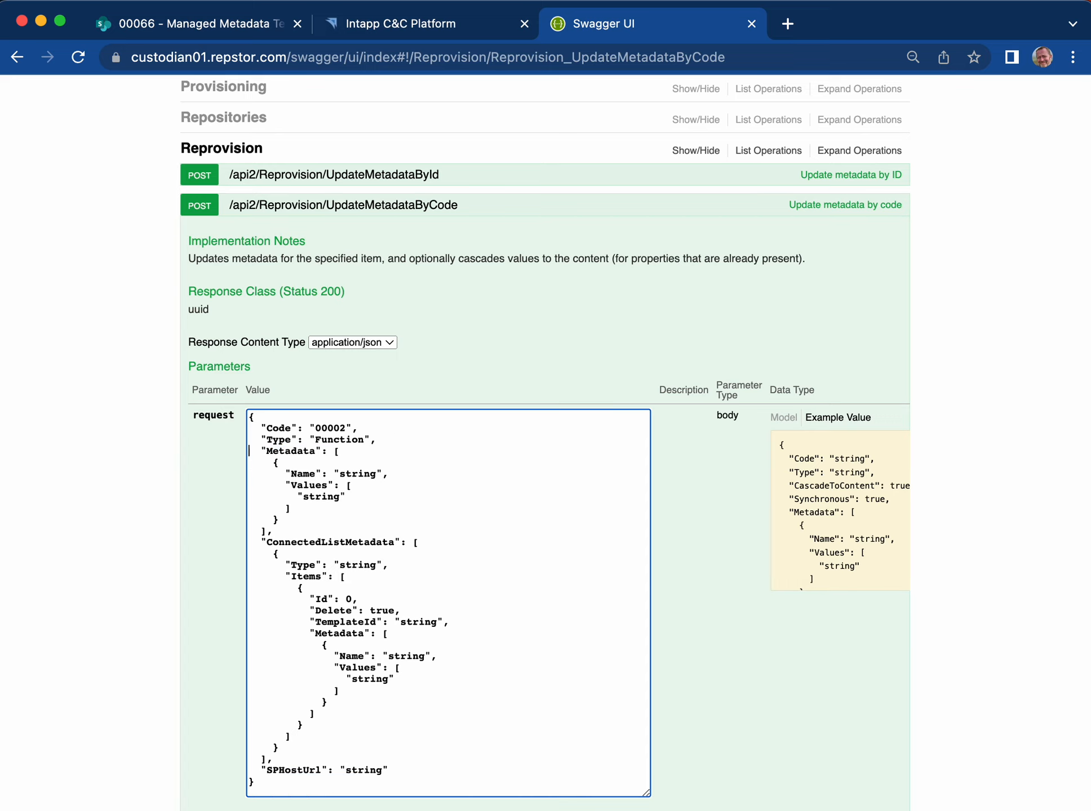
# Step: Set the Name value in the request's first Metadata block to ServerRelativeUrl
pyautogui.press('Down')
pyautogui.press('Right')
pyautogui.press('Right')
pyautogui.press('Right')
pyautogui.press('Right')
pyautogui.press('Right')
pyautogui.press('Right')
pyautogui.press('Right')
pyautogui.press('Right')
pyautogui.press('Right')
pyautogui.press('Right')
pyautogui.press('Right')
pyautogui.press('Right')
pyautogui.press('Right')
pyautogui.press('Right')
pyautogui.moveTo(340, 474); pyautogui.dragTo(376, 473)
pyautogui.write('ServerRelativeUrl')
# Step: Copy the relative path /sites/OTAGEM-00066 from the SharePoint site's address into the Values entry under ServerRelativeUrl
pyautogui.press('Down')
pyautogui.press('Down')
pyautogui.press('Left')
pyautogui.hotkey('alt', 'shift', 'Left')
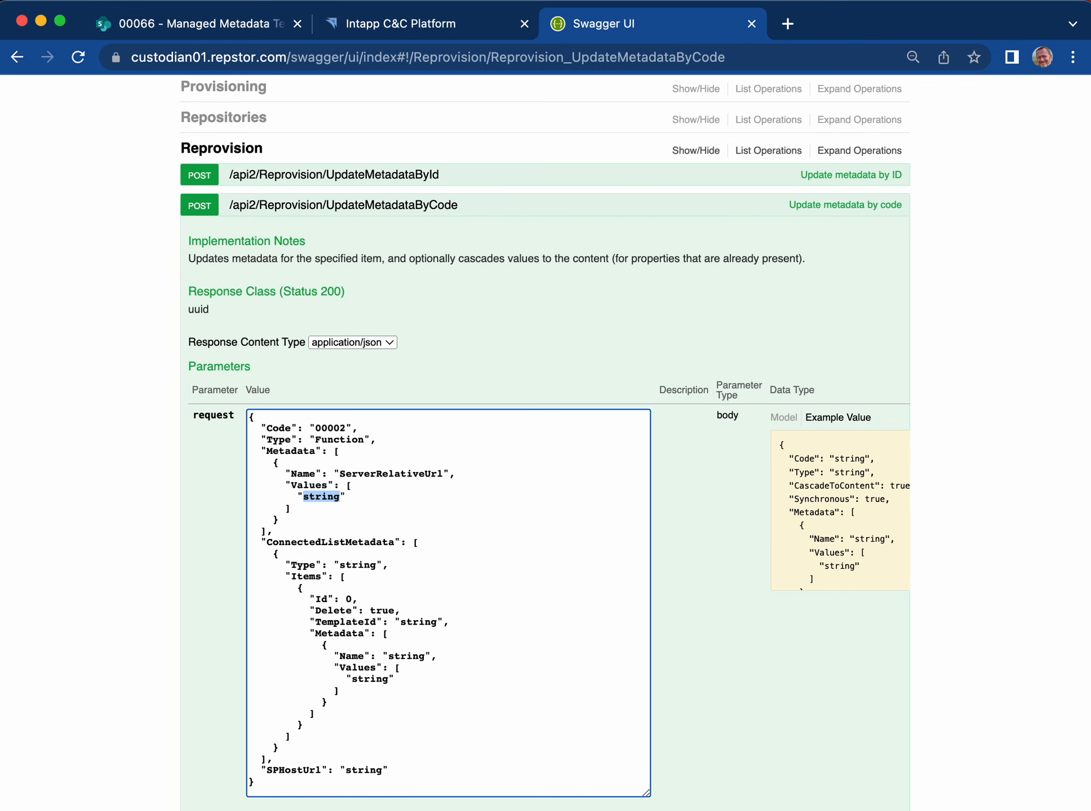
pyautogui.click(193, 29)
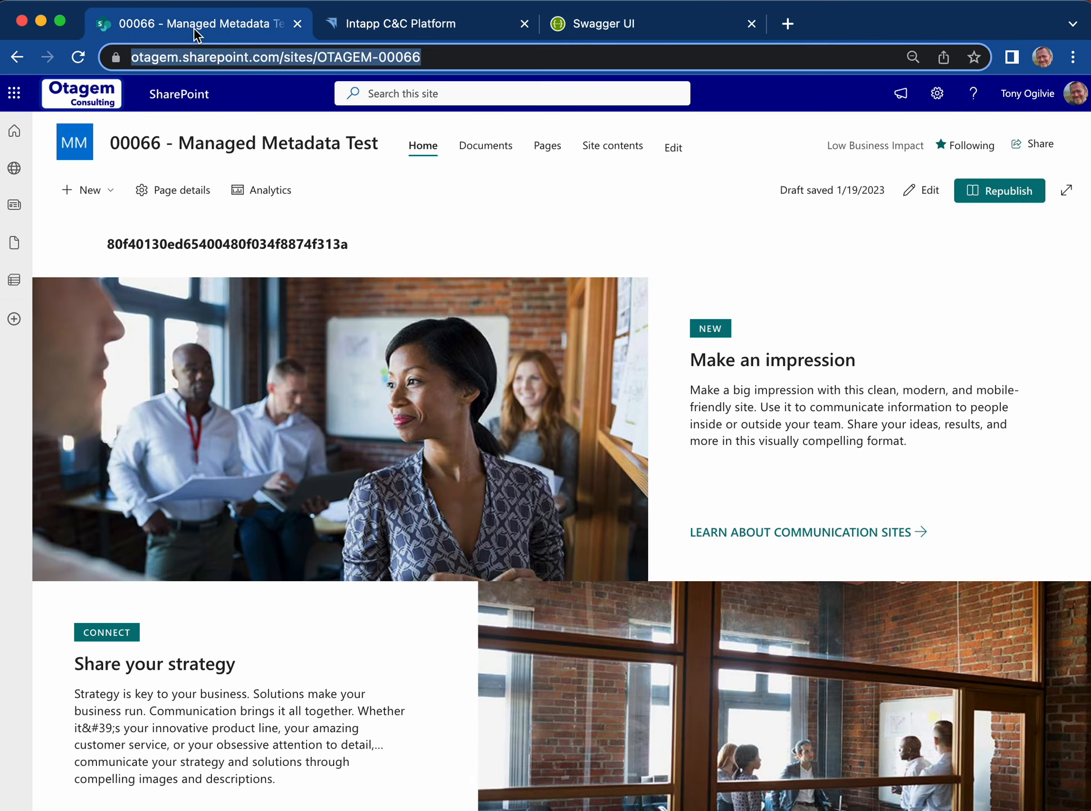
pyautogui.press('Right')
pyautogui.hotkey('shift', 'Left')
pyautogui.hotkey('shift', 'Left')
pyautogui.hotkey('shift', 'Left')
pyautogui.hotkey('shift', 'Left')
pyautogui.hotkey('shift', 'Left')
pyautogui.hotkey('shift', 'Left')
pyautogui.hotkey('shift', 'Left')
pyautogui.hotkey('shift', 'Left')
pyautogui.hotkey('shift', 'Left')
pyautogui.hotkey('shift', 'Left')
pyautogui.hotkey('shift', 'Left')
pyautogui.hotkey('shift', 'Left')
pyautogui.hotkey('shift', 'Left')
pyautogui.hotkey('shift', 'Left')
pyautogui.hotkey('shift', 'Left')
pyautogui.hotkey('shift', 'Left')
pyautogui.hotkey('shift', 'Left')
pyautogui.hotkey('shift', 'Left')
pyautogui.hotkey('shift', 'Left')
pyautogui.press('super+c')
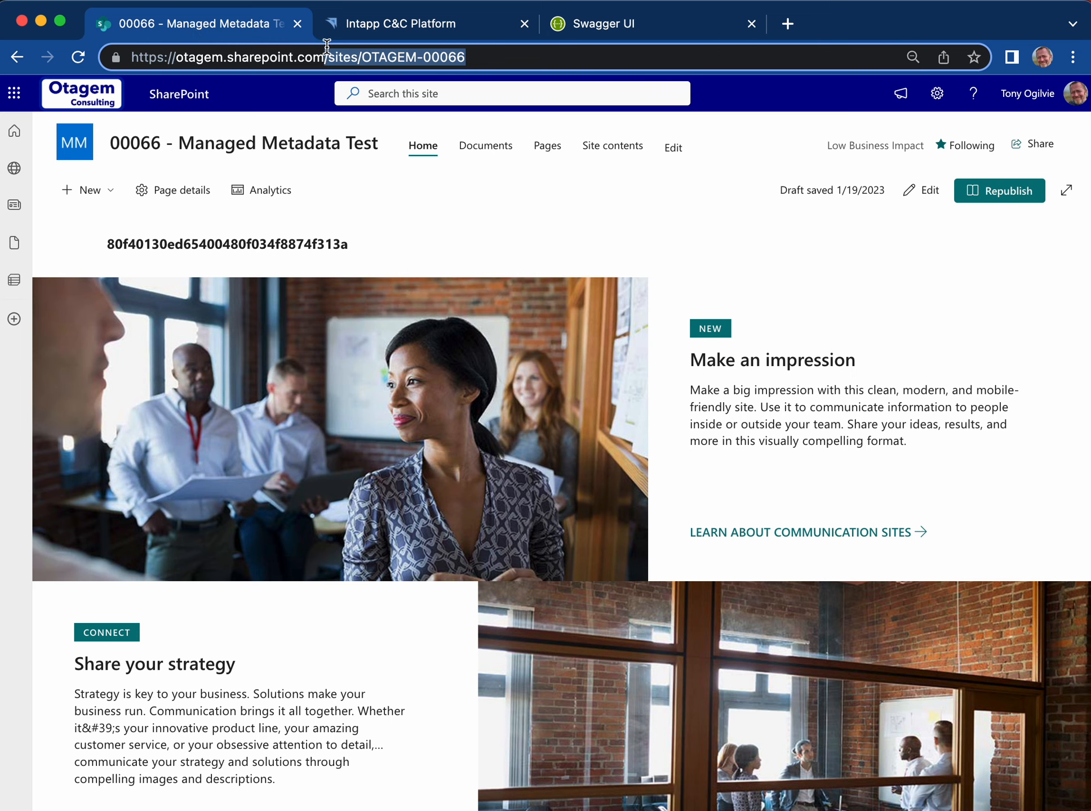
pyautogui.click(580, 22)
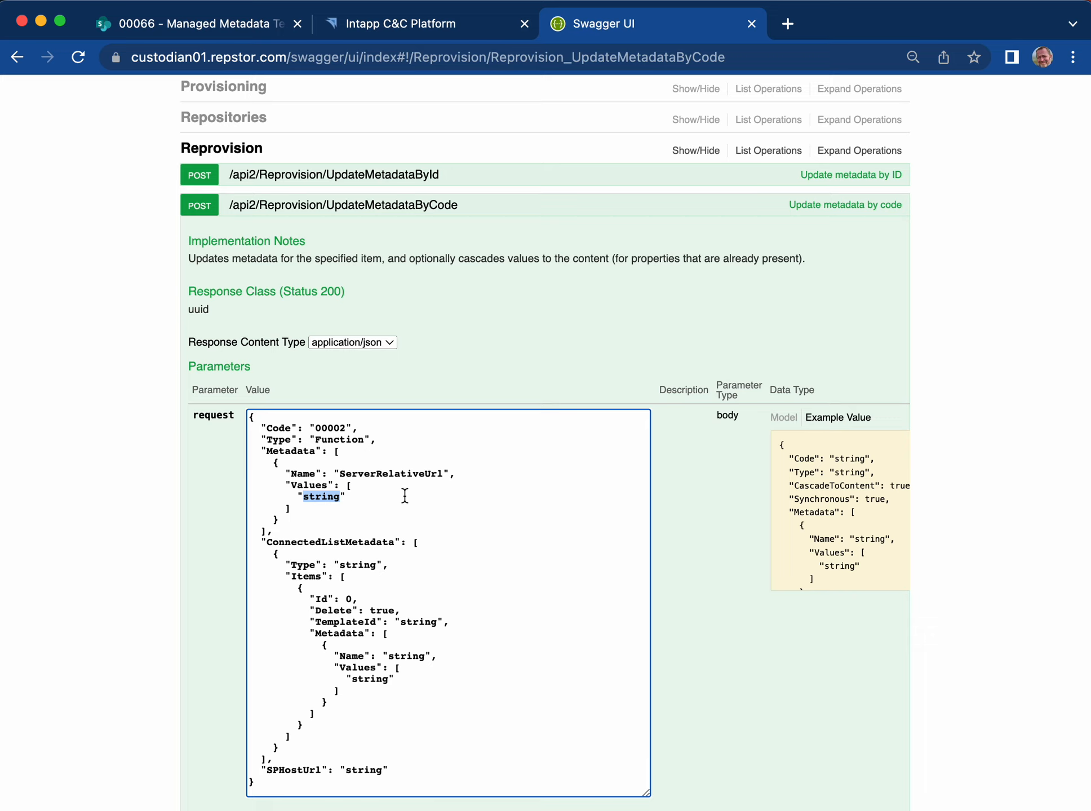
pyautogui.press('super+v')
# Step: Delete the entire ConnectedListMetadata block from the request body
pyautogui.press('Down')
pyautogui.press('Down')
pyautogui.press('Down')
pyautogui.press('Right')
pyautogui.hotkey('shift', 'Down')
pyautogui.hotkey('shift', 'Down')
pyautogui.hotkey('shift', 'Down')
pyautogui.hotkey('shift', 'Down')
pyautogui.hotkey('shift', 'Down')
pyautogui.hotkey('shift', 'Down')
pyautogui.hotkey('shift', 'Down')
pyautogui.hotkey('shift', 'Down')
pyautogui.hotkey('shift', 'Down')
pyautogui.hotkey('shift', 'Down')
pyautogui.hotkey('shift', 'Down')
pyautogui.hotkey('shift', 'Down')
pyautogui.hotkey('shift', 'Down')
pyautogui.hotkey('shift', 'Down')
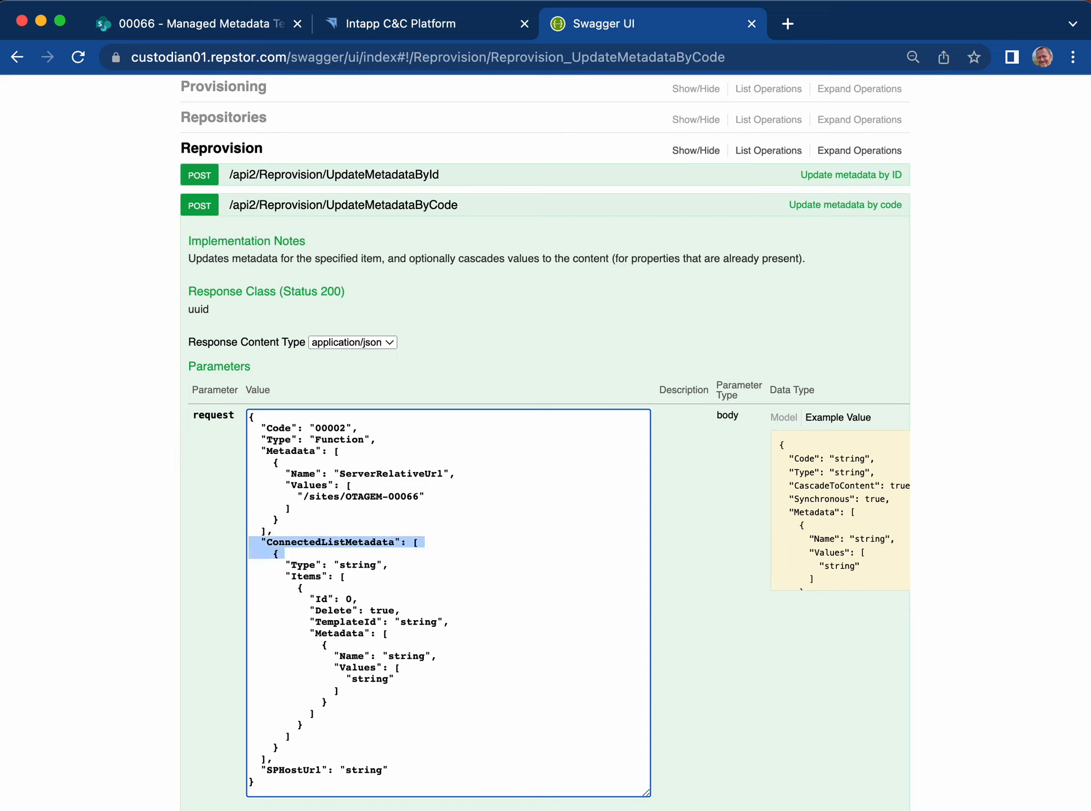
pyautogui.hotkey('shift', 'Down')
pyautogui.hotkey('shift', 'Down')
pyautogui.hotkey('shift', 'Down')
pyautogui.hotkey('shift', 'Down')
pyautogui.hotkey('shift', 'Down')
pyautogui.hotkey('shift', 'Down')
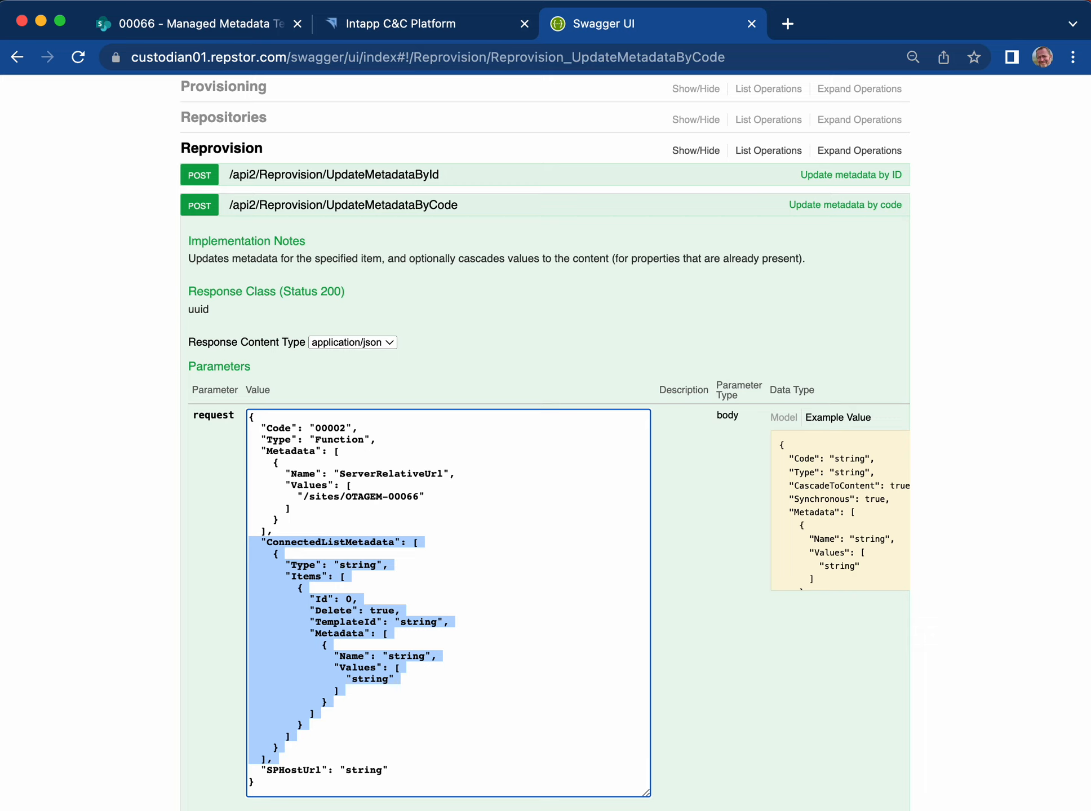
pyautogui.press('BackSpace')
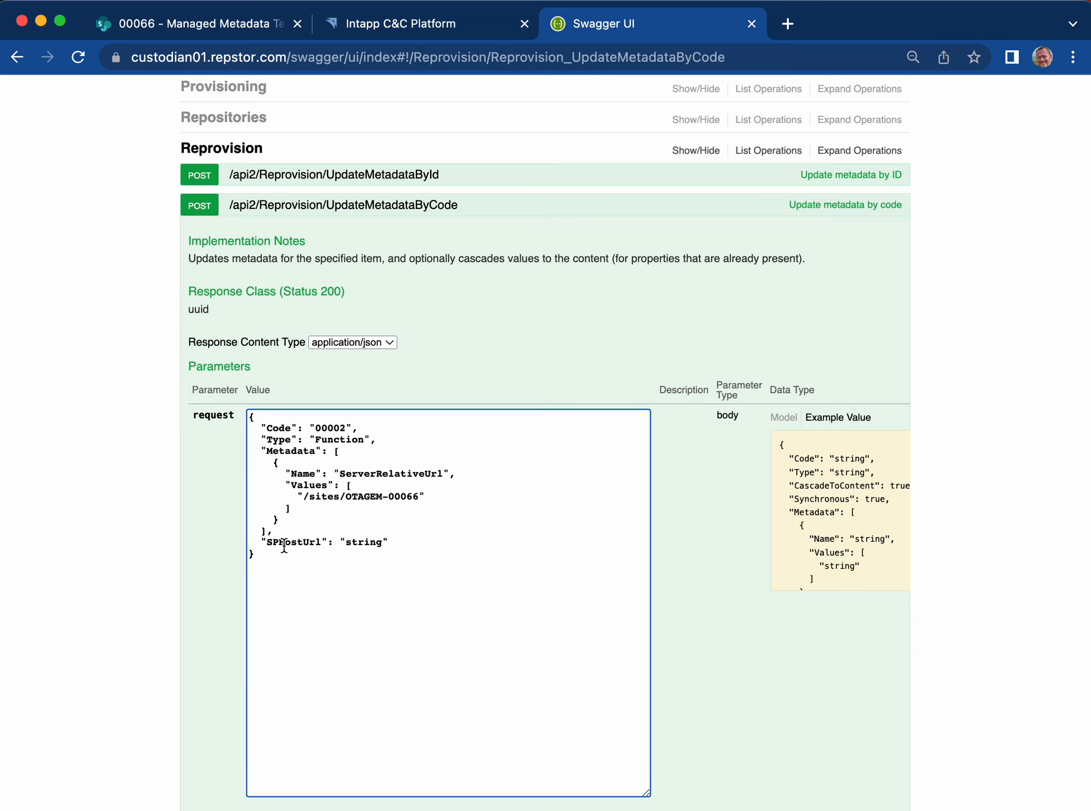
pyautogui.doubleClick(350, 543)
pyautogui.click(217, 33)
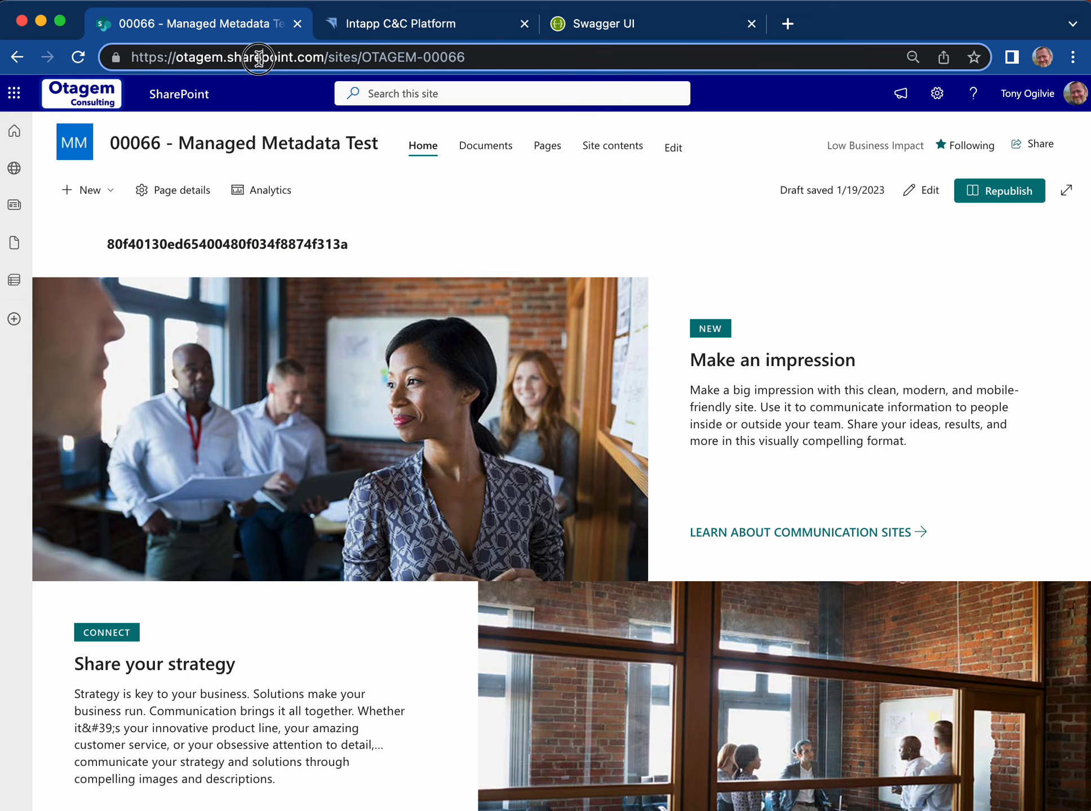
pyautogui.click(266, 61)
pyautogui.press('super+c')
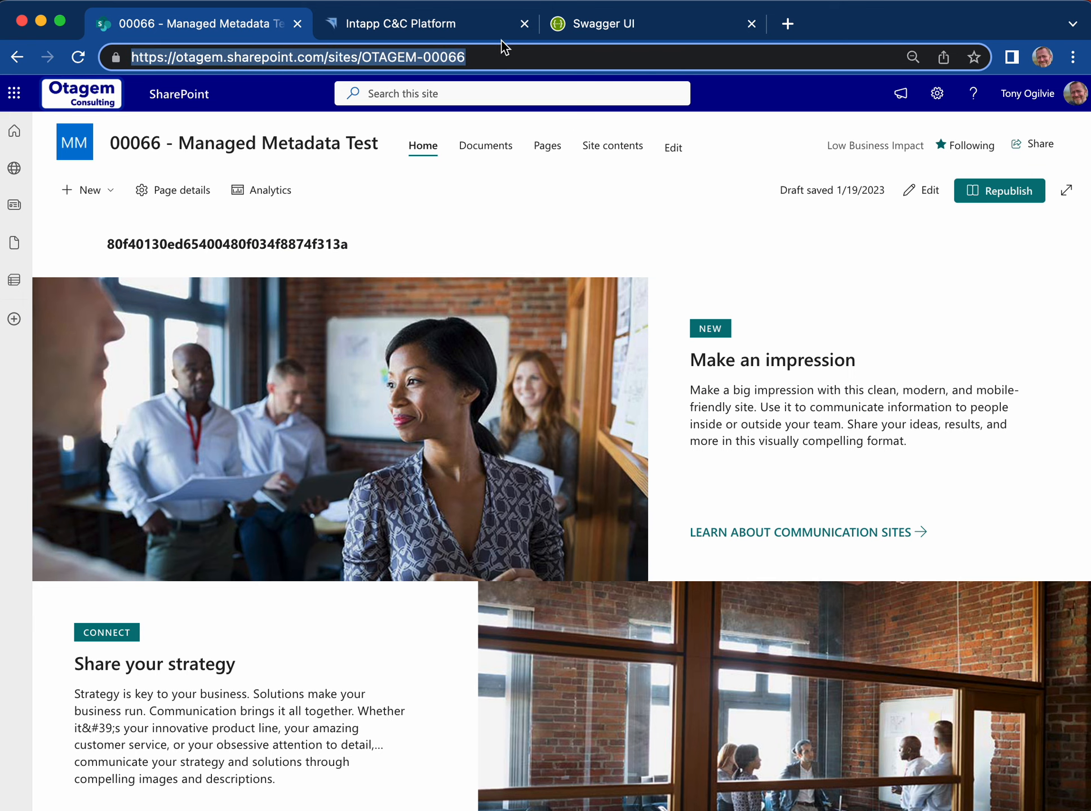
pyautogui.click(589, 19)
pyautogui.press('super+v')
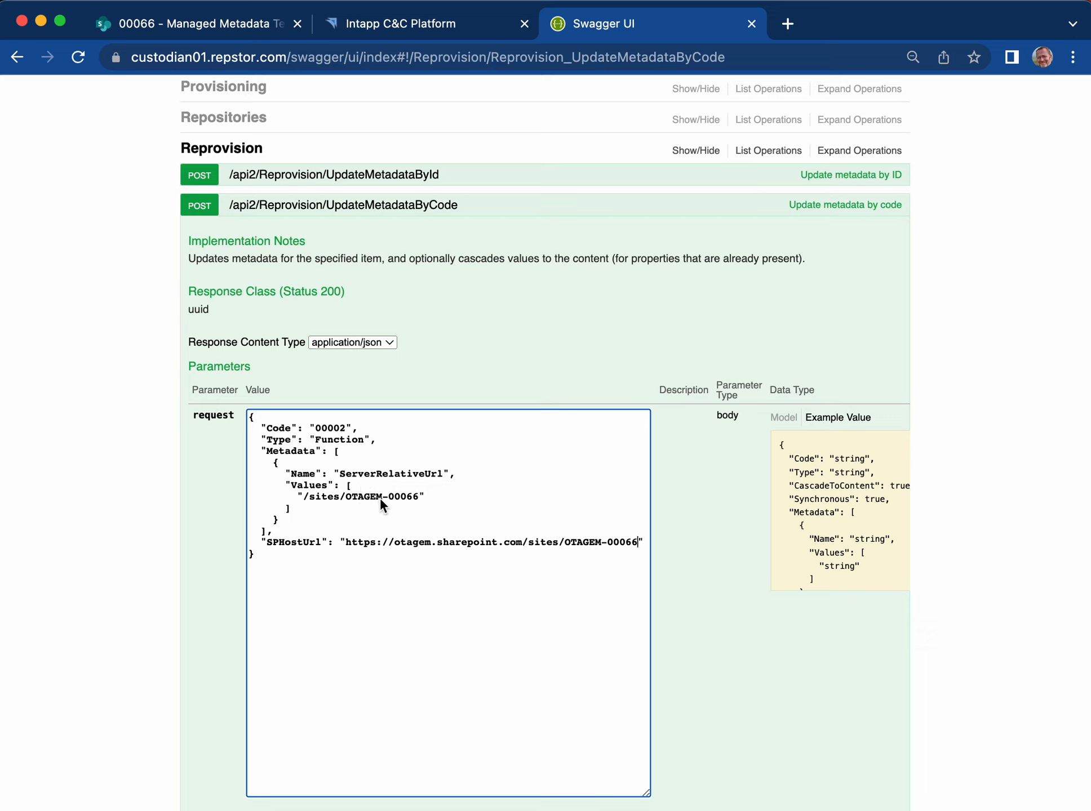
# Step: Submit the UpdateMetadataByCode request and review its response body and response code
pyautogui.scroll(-5, 377, 499)
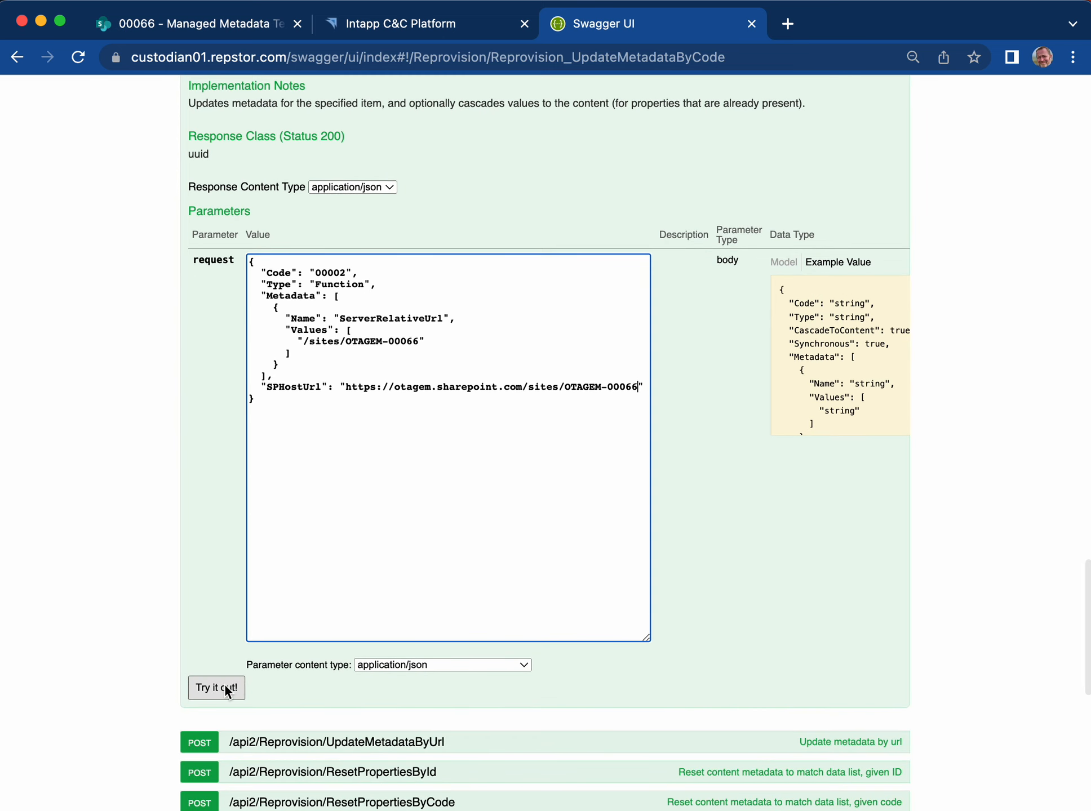
pyautogui.click(226, 686)
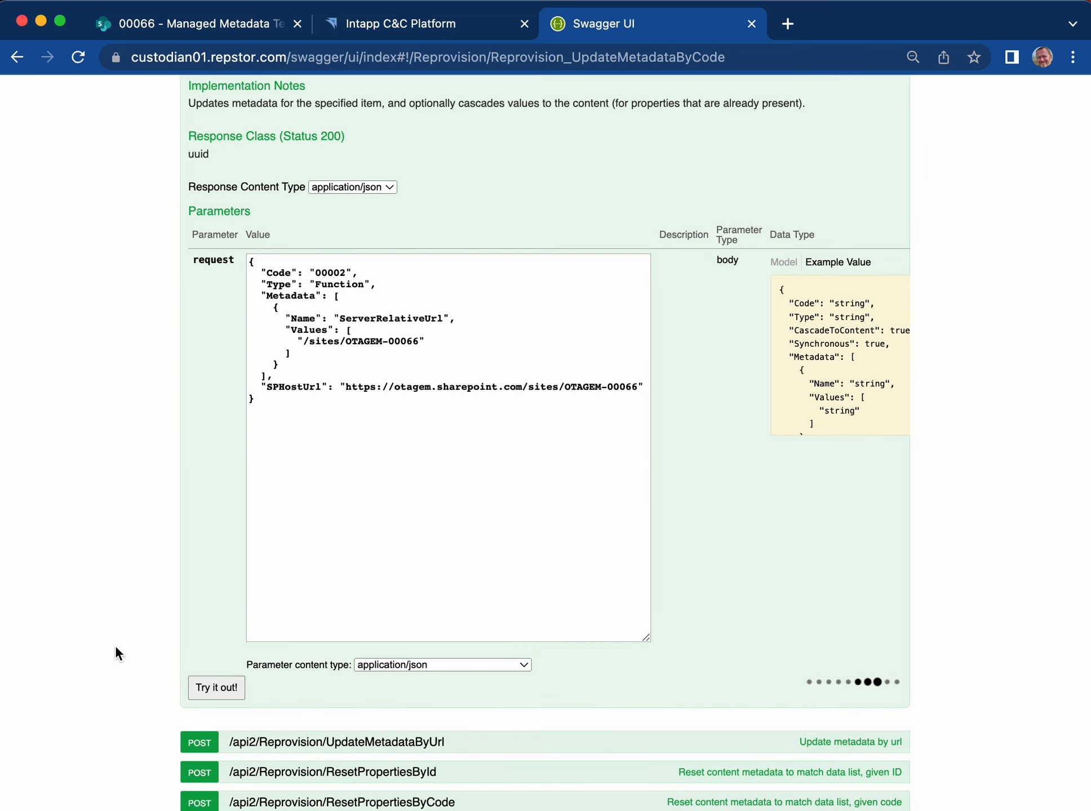
pyautogui.scroll(-2, 120, 614)
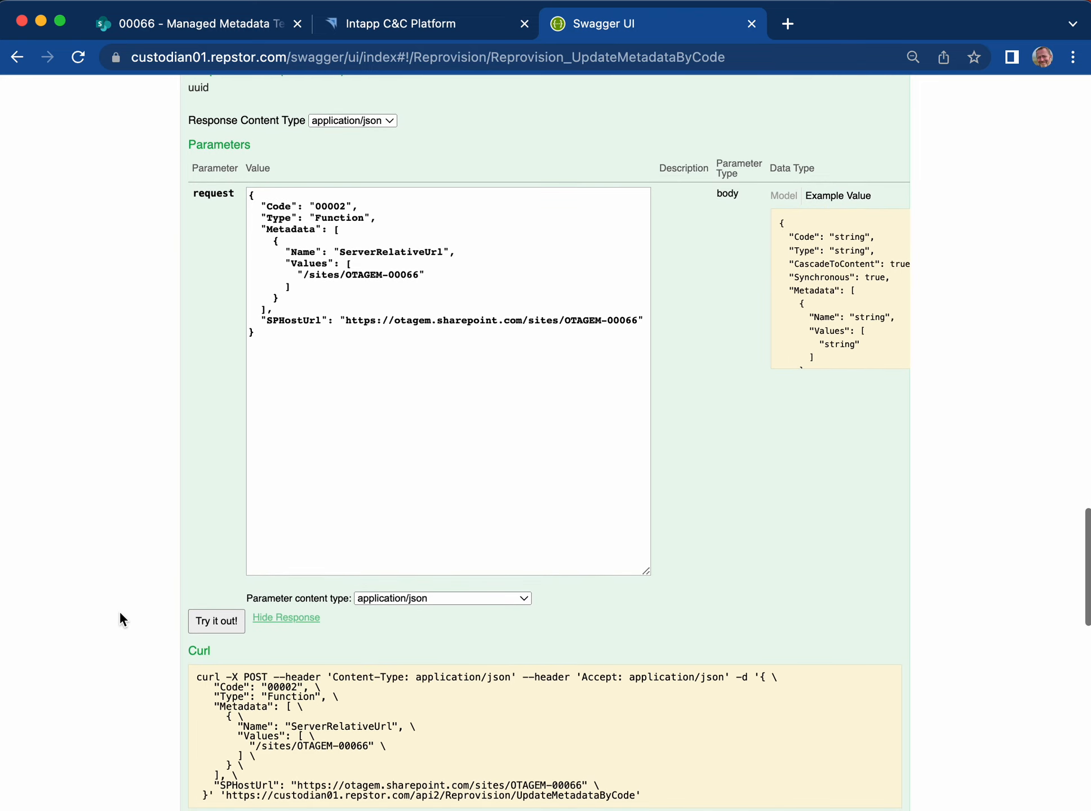
pyautogui.scroll(-7, 119, 611)
pyautogui.scroll(-3, 122, 610)
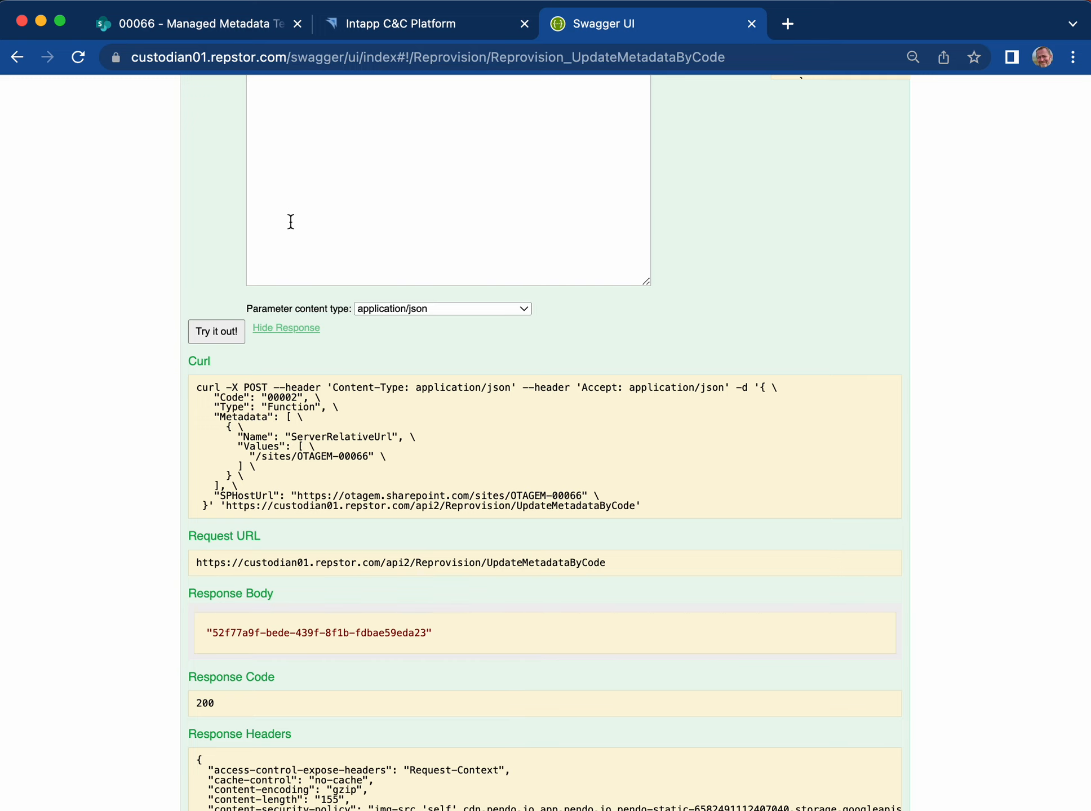
# Step: Reload the Intapp functions list, open the Finance item to check its linked SharePoint site, and return to the list
pyautogui.click(392, 28)
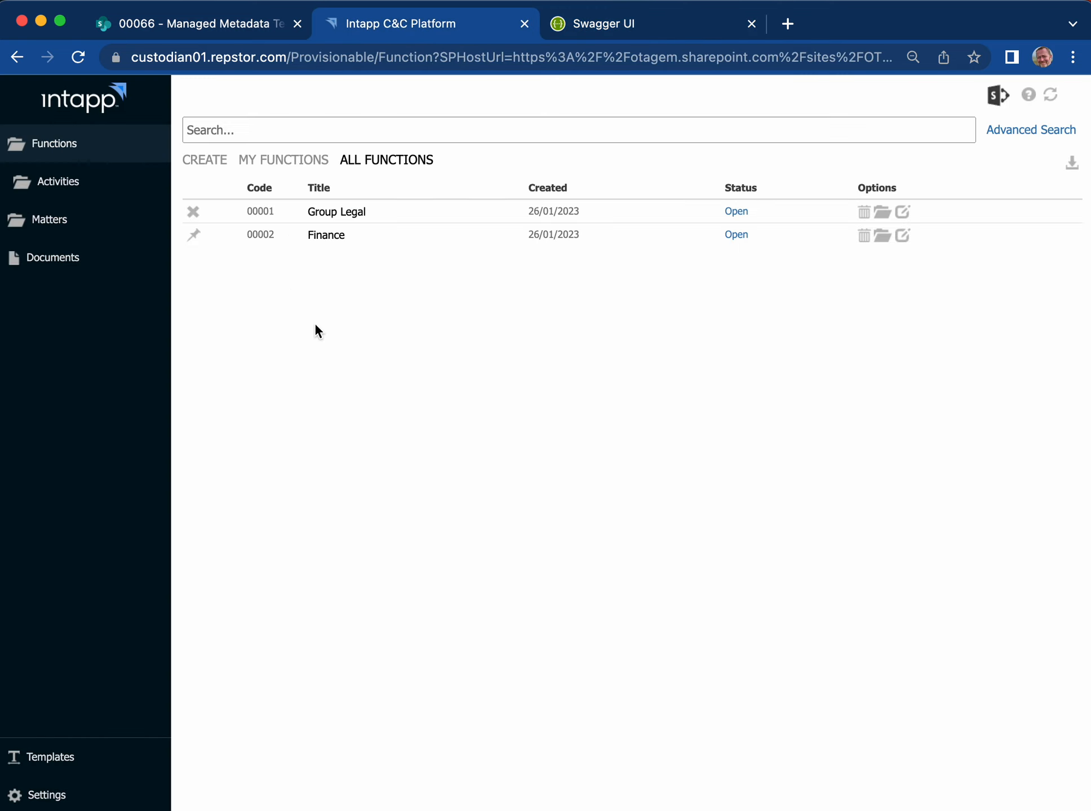
pyautogui.click(77, 58)
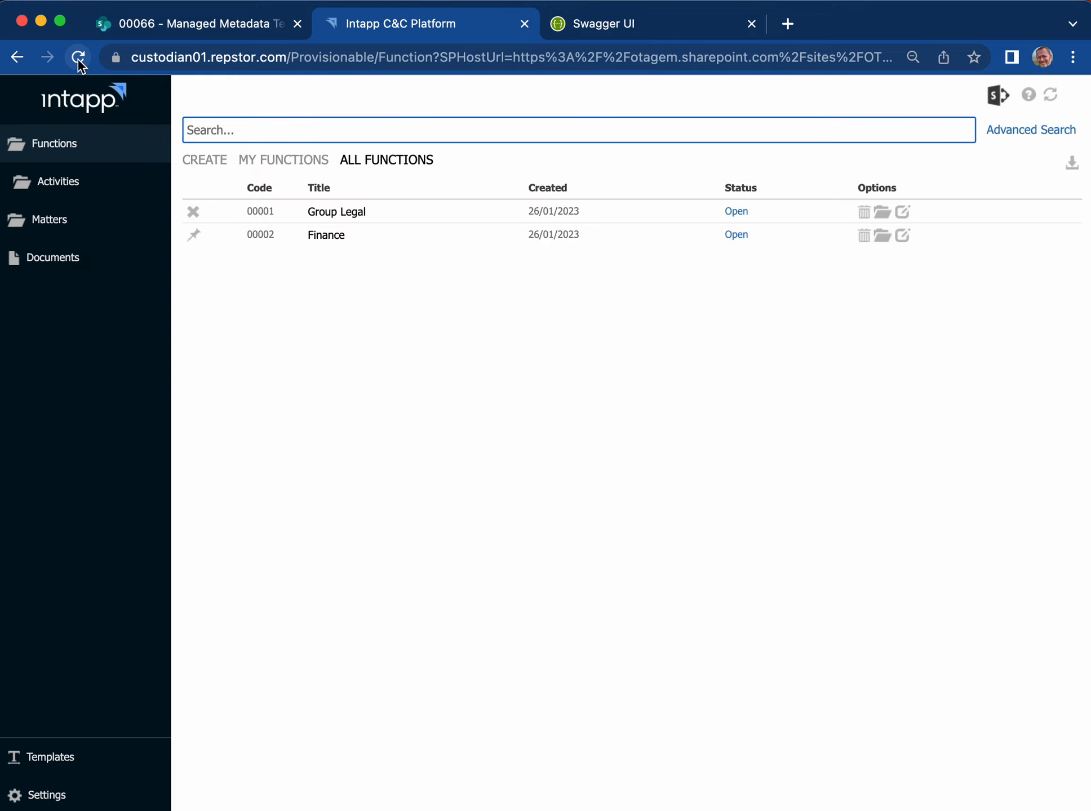
pyautogui.click(324, 242)
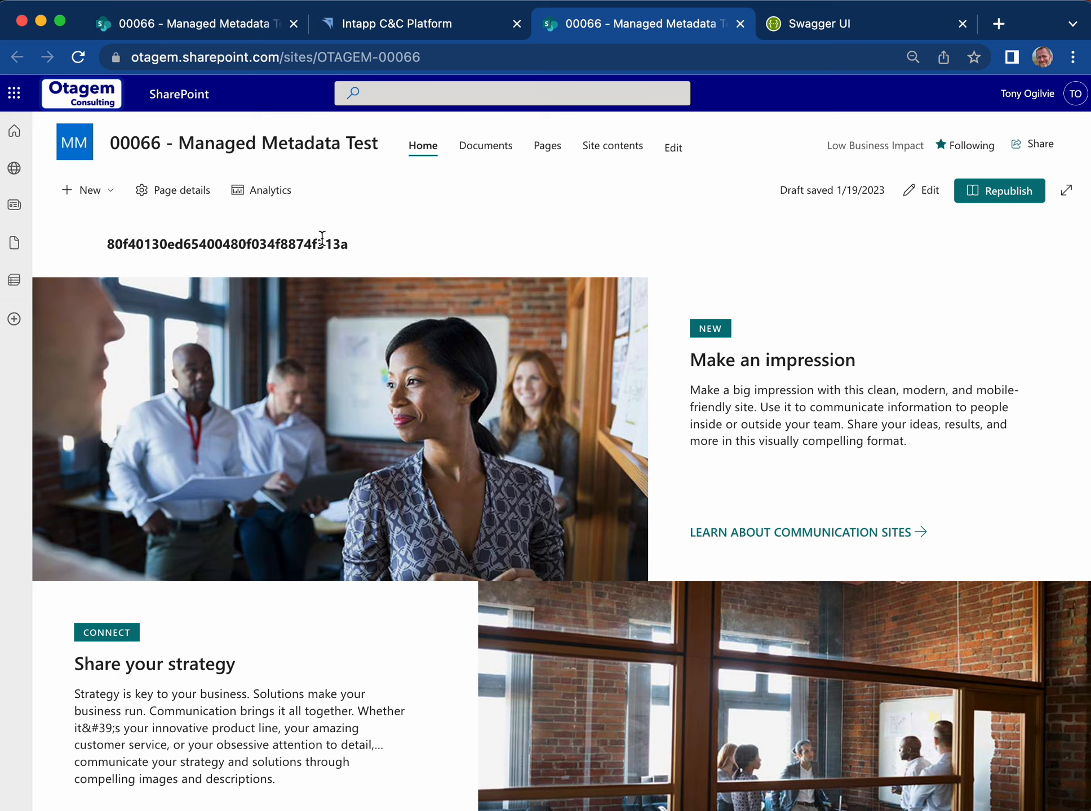
pyautogui.click(394, 34)
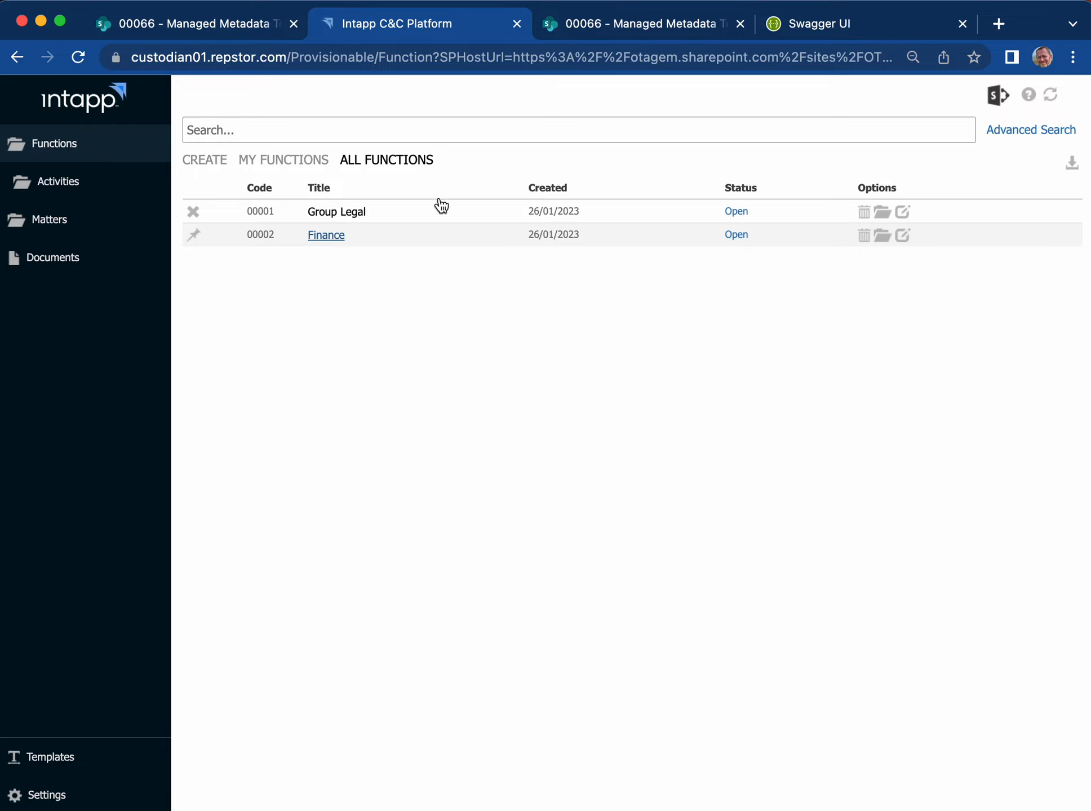
# Step: Return to the Swagger page and reload it to reset the expanded operations
pyautogui.click(797, 27)
pyautogui.scroll(20, 569, 195)
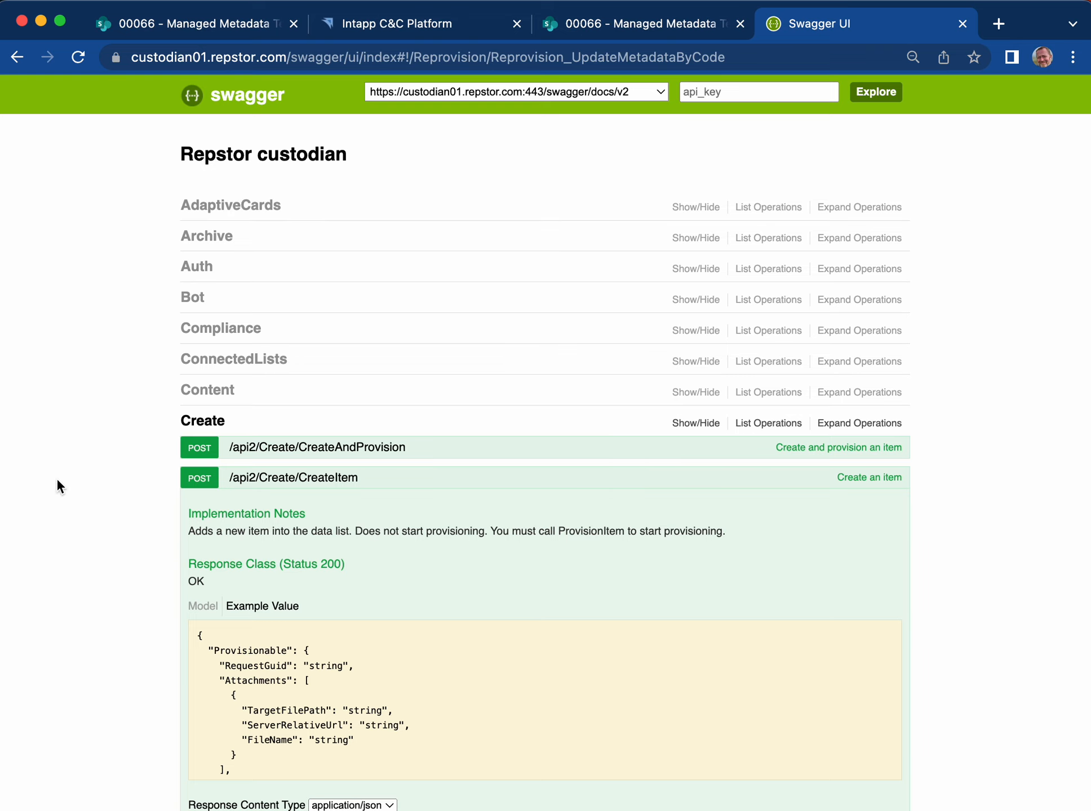
pyautogui.click(79, 58)
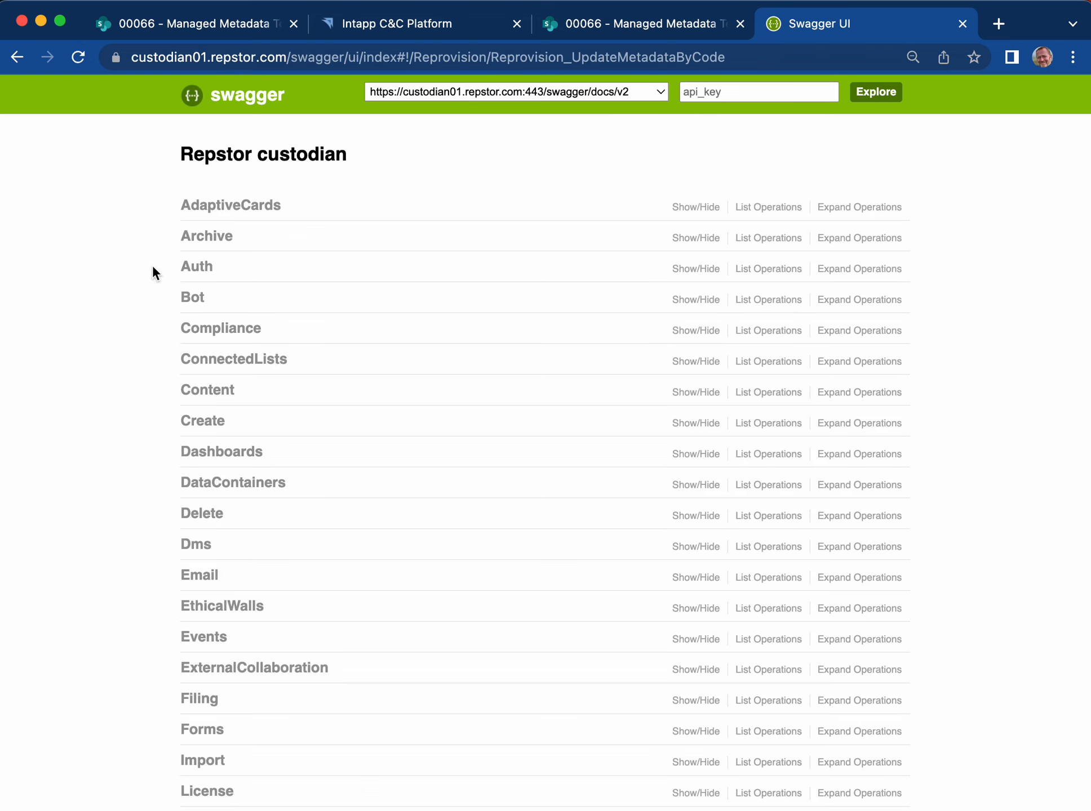
# Step: Open the CreateItem operation under Create, fill its request body with the example JSON and enlarge the request box
pyautogui.click(202, 424)
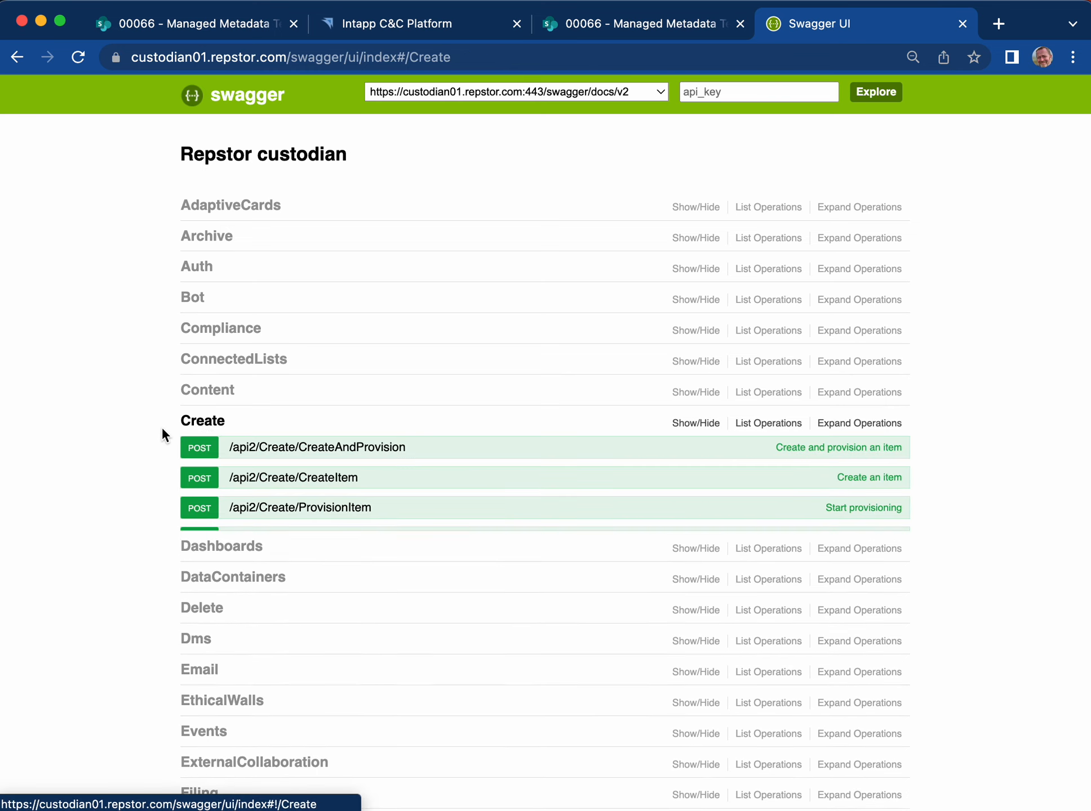
pyautogui.click(309, 478)
pyautogui.scroll(-8, 102, 509)
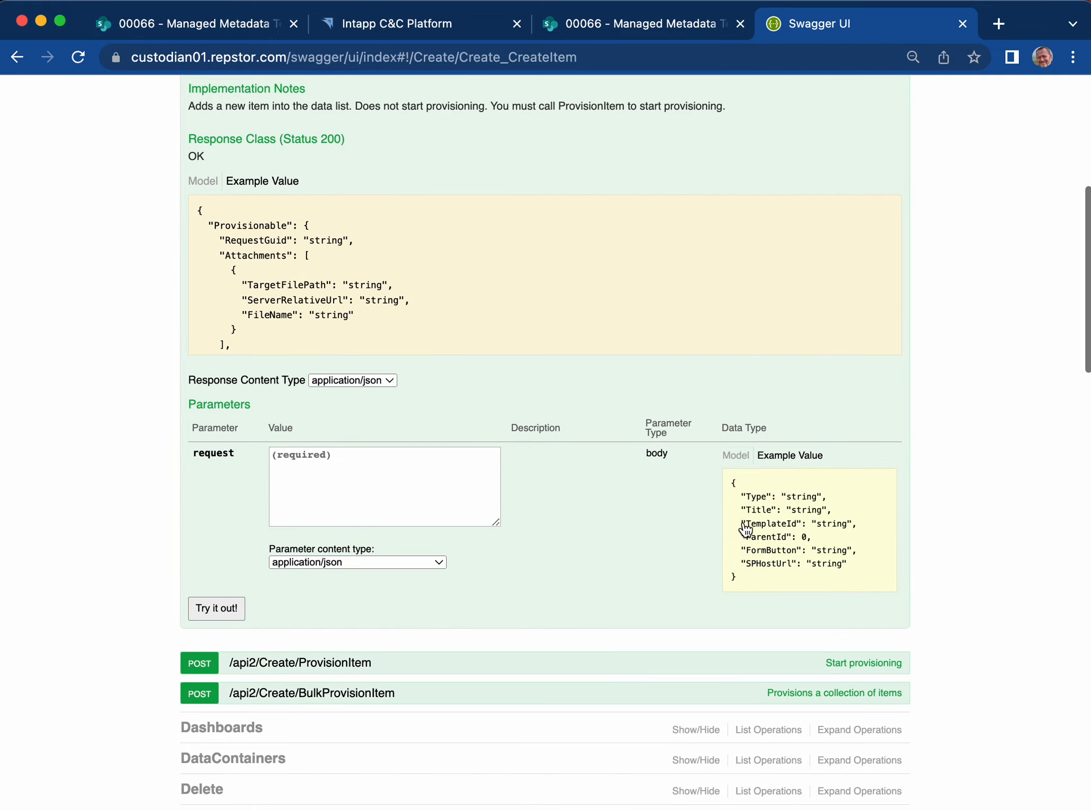
pyautogui.click(799, 528)
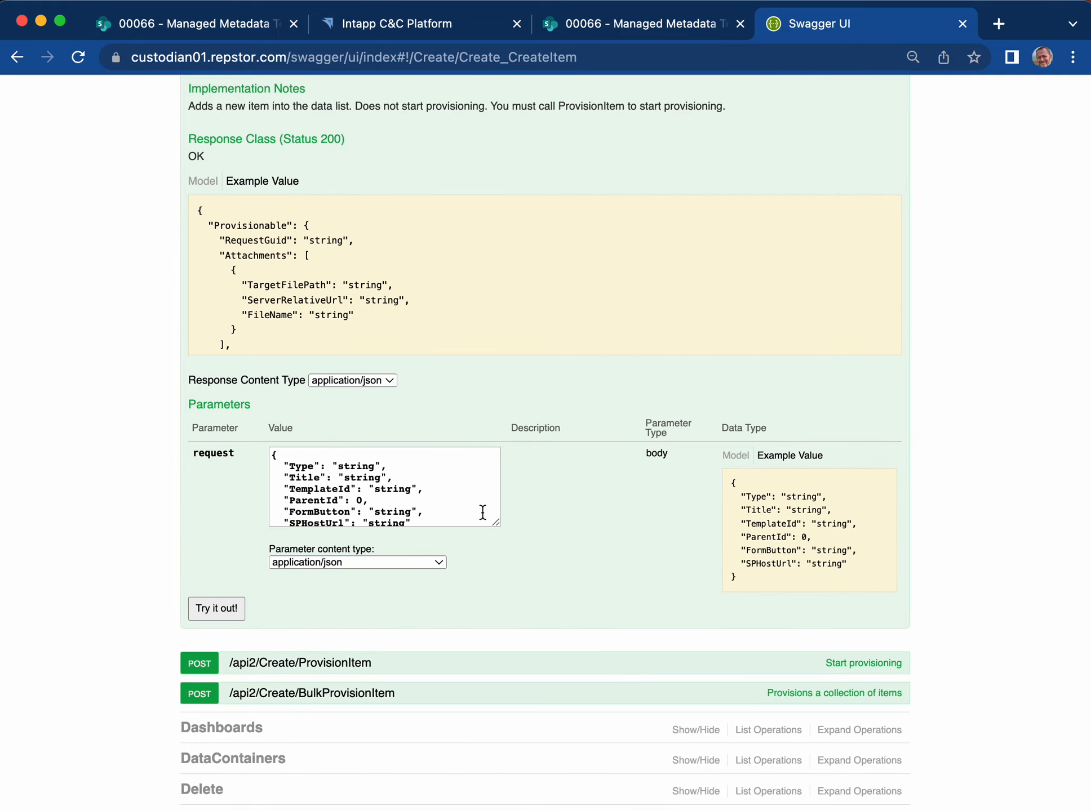
pyautogui.moveTo(499, 525); pyautogui.dragTo(544, 622)
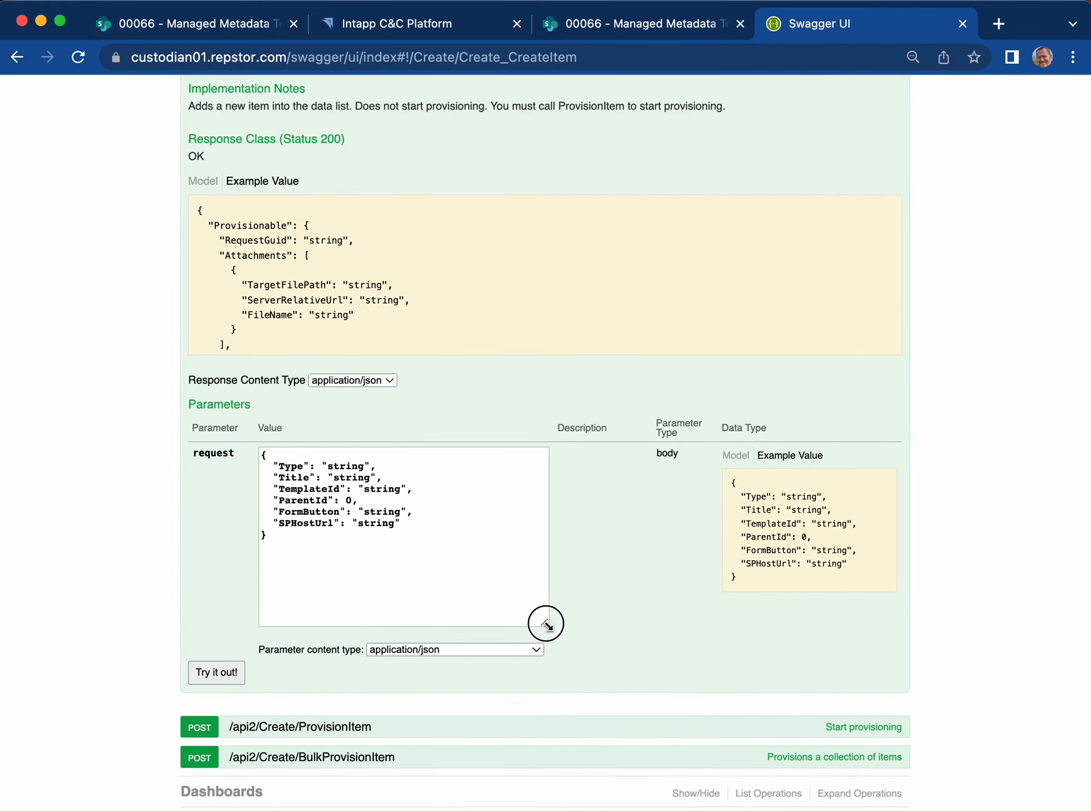
# Step: Set the request's Type to "Activity" and its Title to "Accounts for 2023"
pyautogui.doubleClick(345, 466)
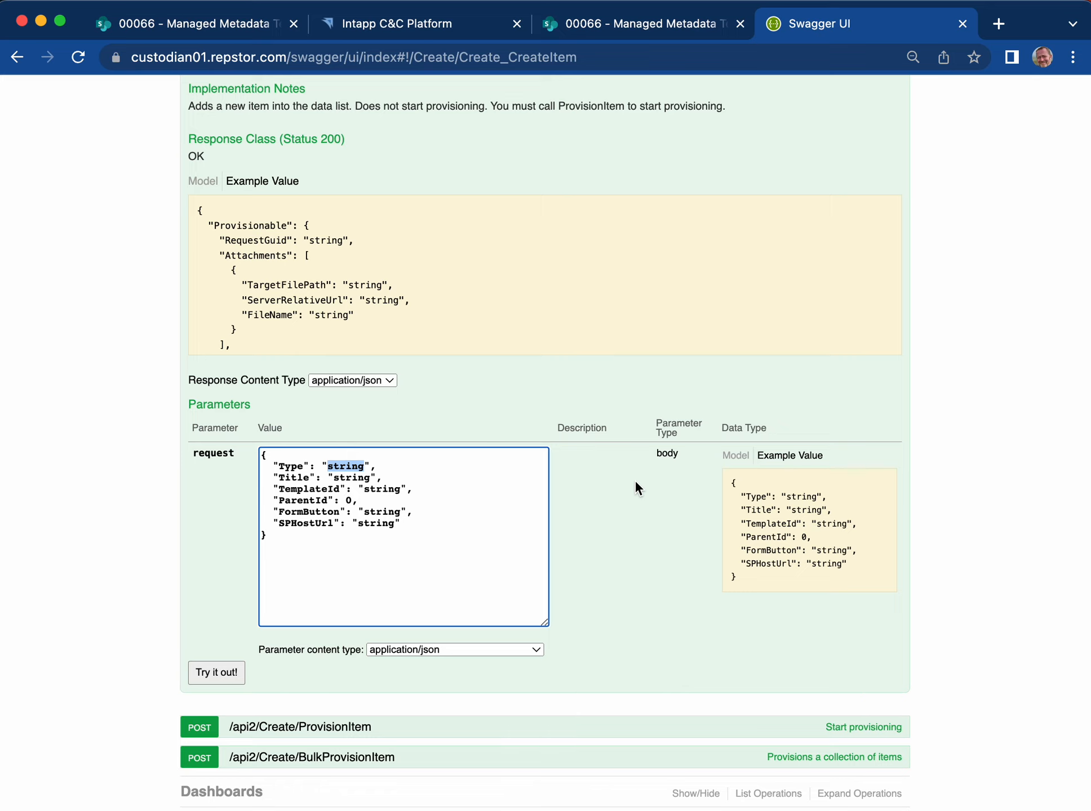
pyautogui.write('Activity')
pyautogui.doubleClick(369, 477)
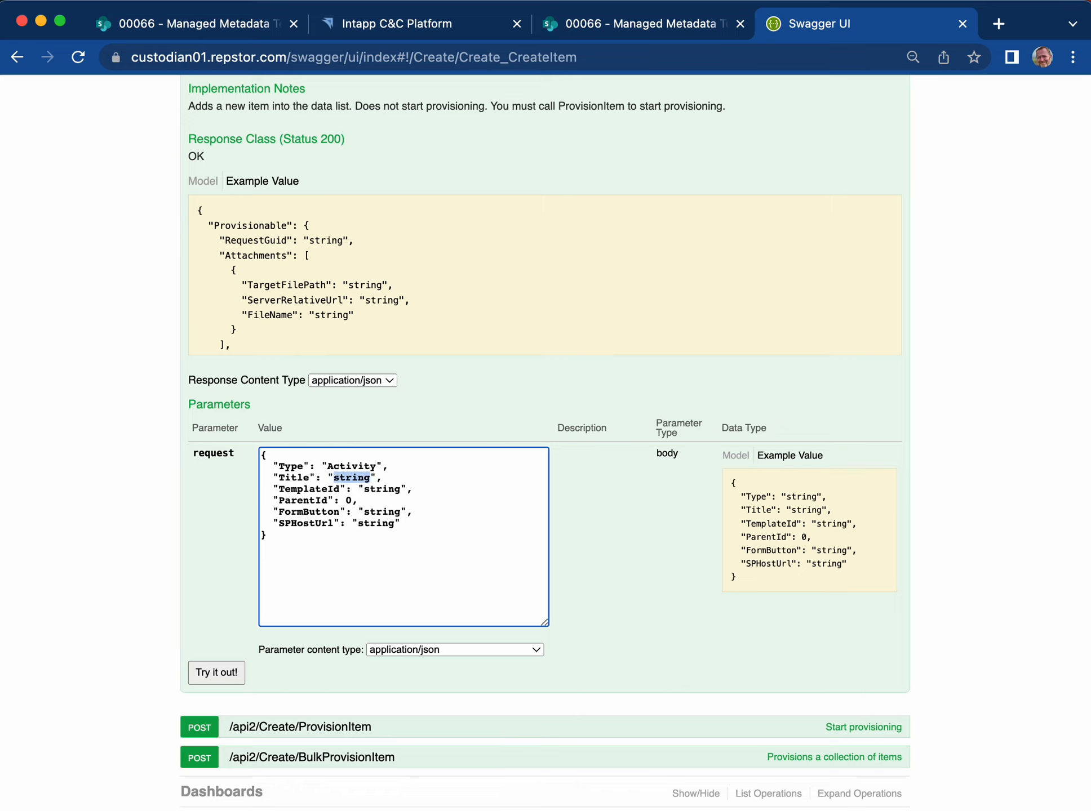
pyautogui.write('Accounts for 2023')
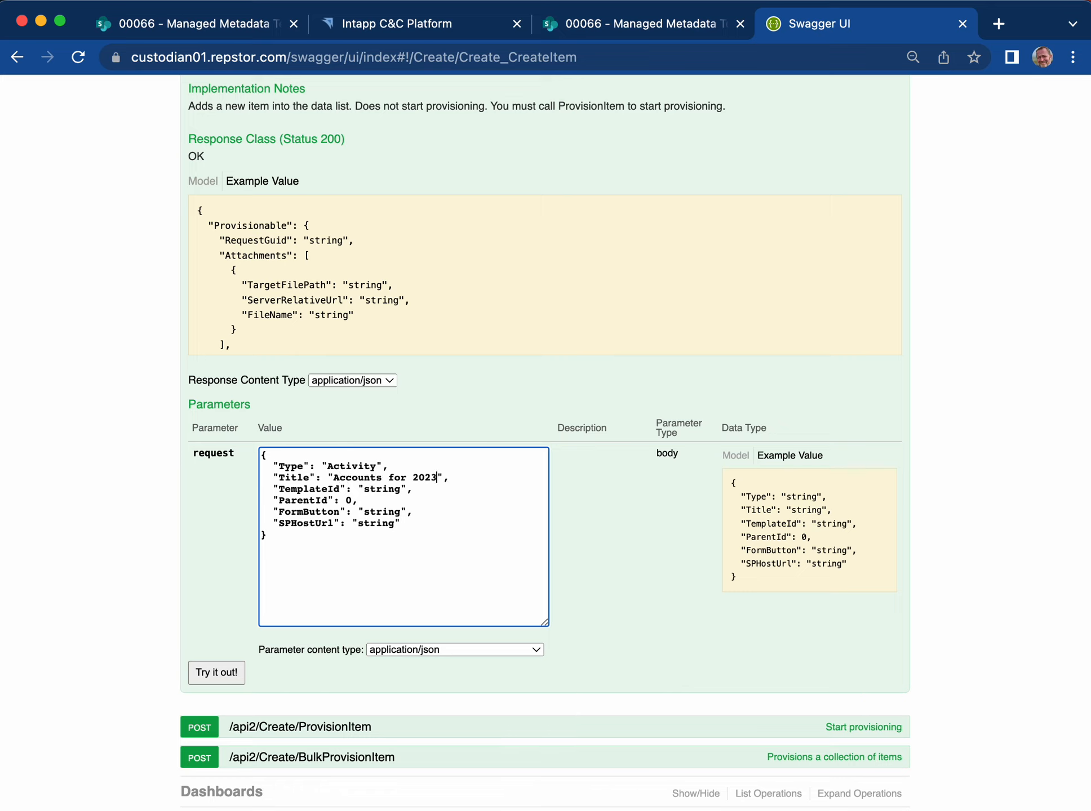
# Step: Select the TemplateId placeholder in the request, switch to the Intapp C&C Platform and open the Document Library Template for editing
pyautogui.press('Down')
pyautogui.press('Left')
pyautogui.hotkey('alt', 'shift', 'Left')
pyautogui.click(449, 26)
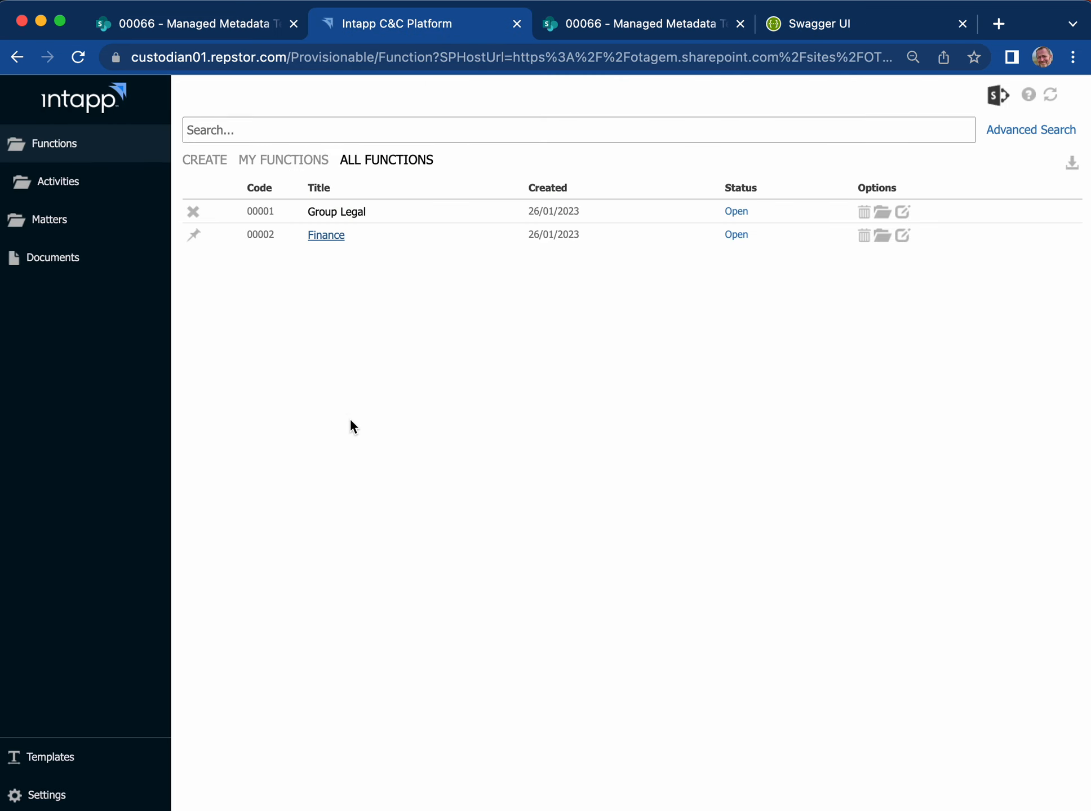
pyautogui.click(72, 765)
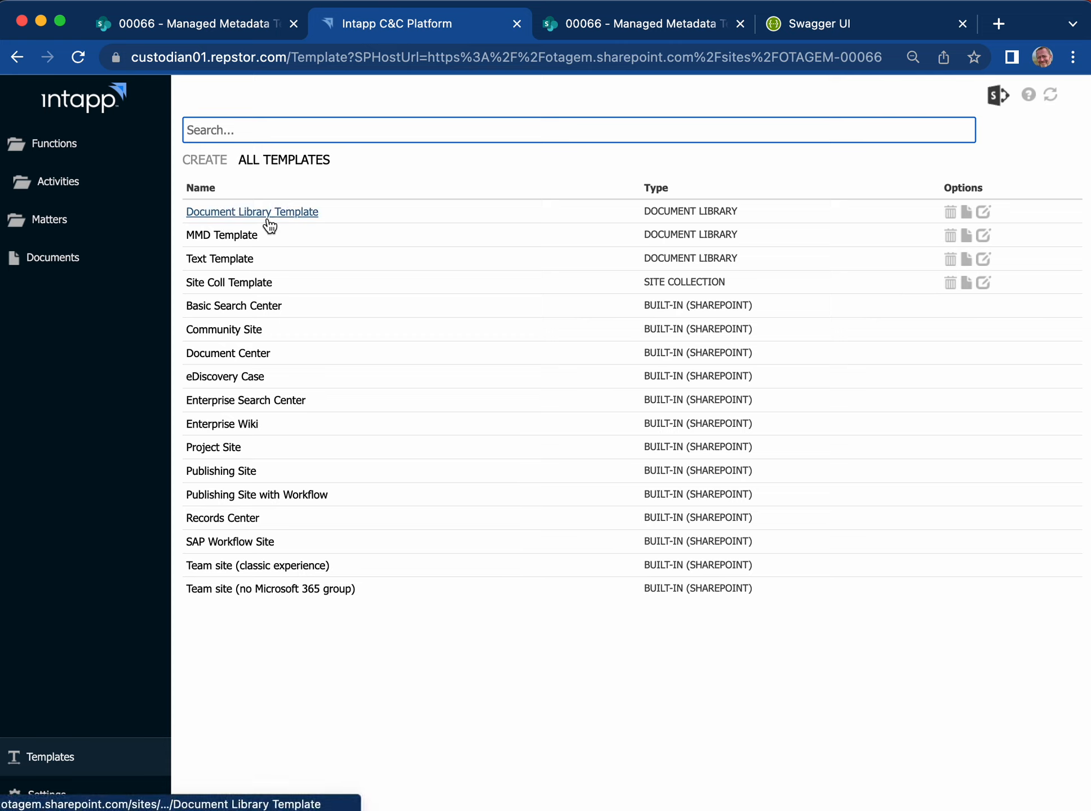
pyautogui.click(983, 213)
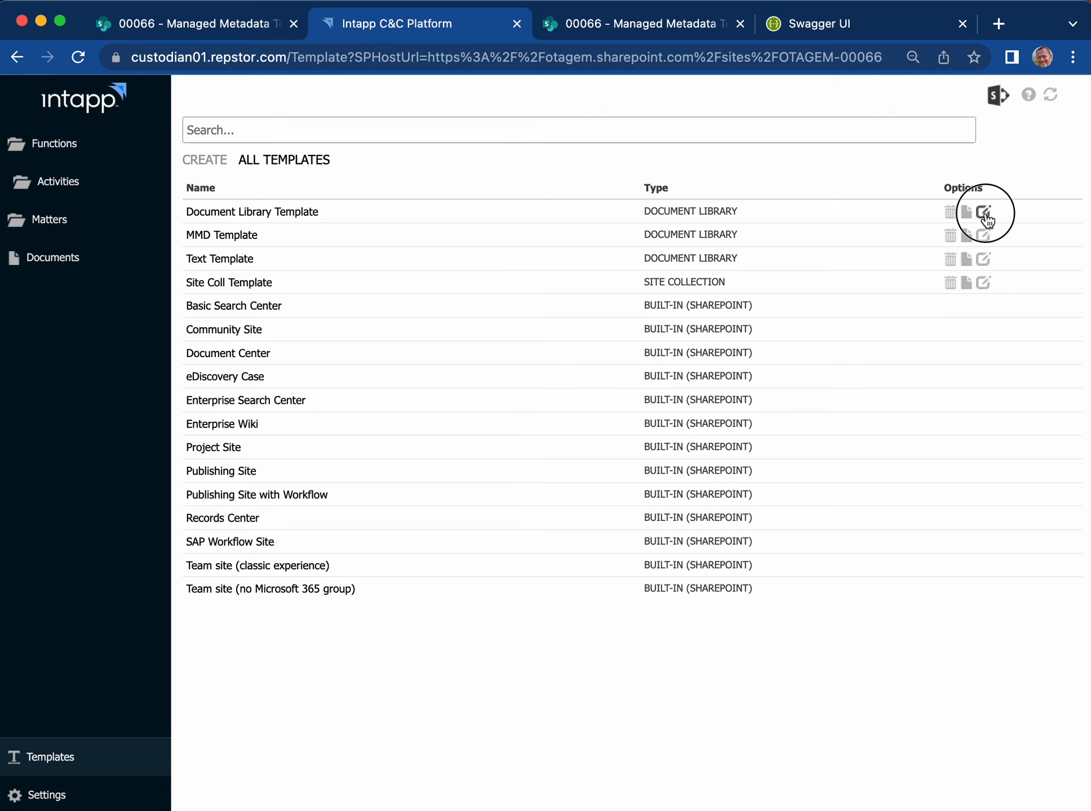
pyautogui.click(394, 57)
pyautogui.click(394, 57)
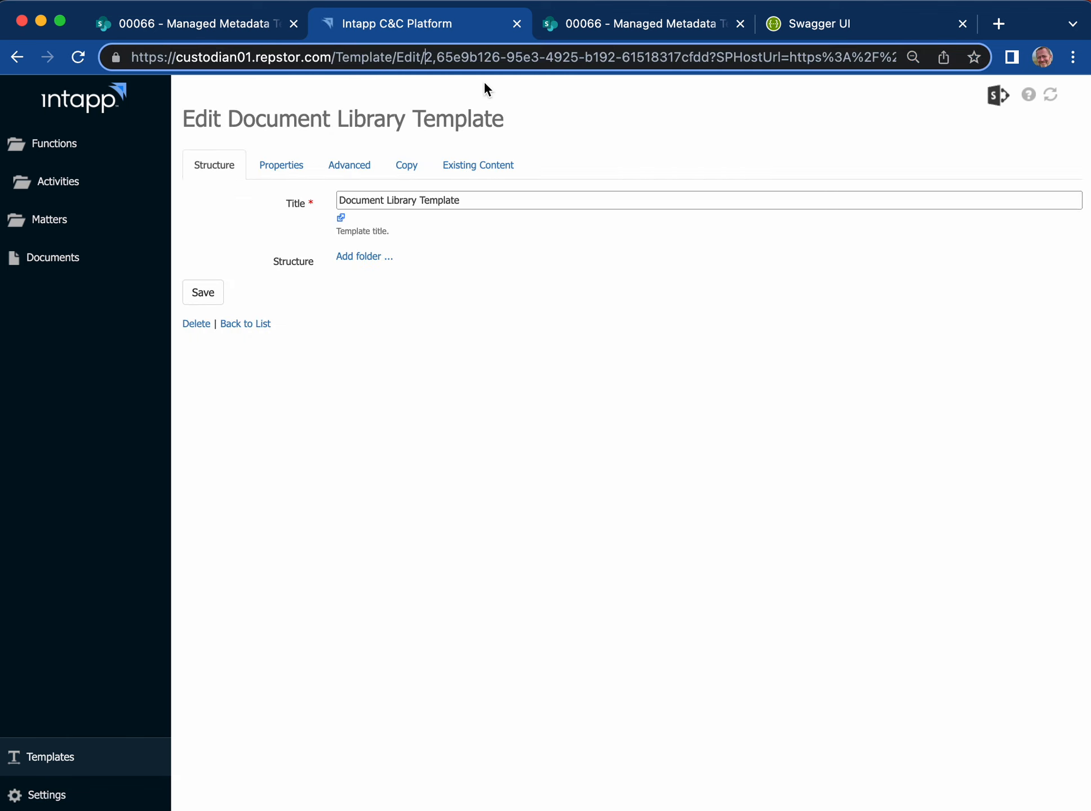
pyautogui.hotkey('shift', 'alt', 'Right')
pyautogui.hotkey('shift', 'alt', 'Right')
pyautogui.hotkey('shift', 'alt', 'Right')
pyautogui.hotkey('shift', 'alt', 'Right')
pyautogui.hotkey('shift', 'alt', 'Right')
pyautogui.hotkey('shift', 'alt', 'Right')
pyautogui.press('super+c')
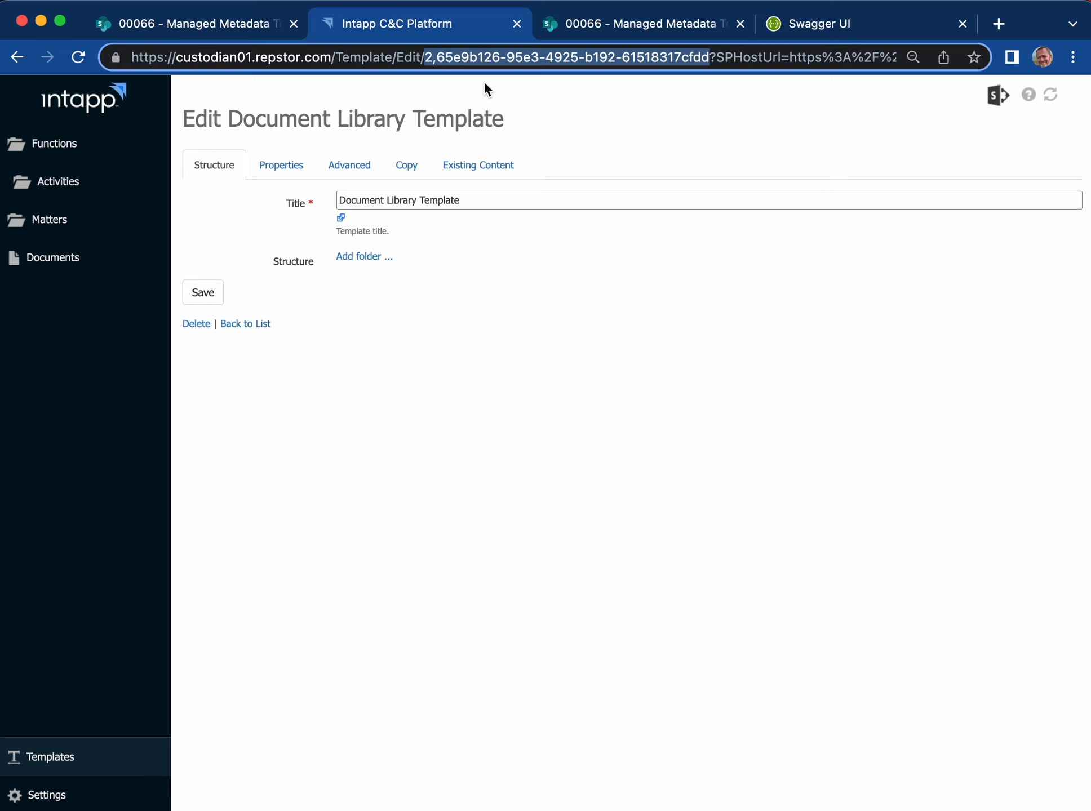
pyautogui.click(798, 33)
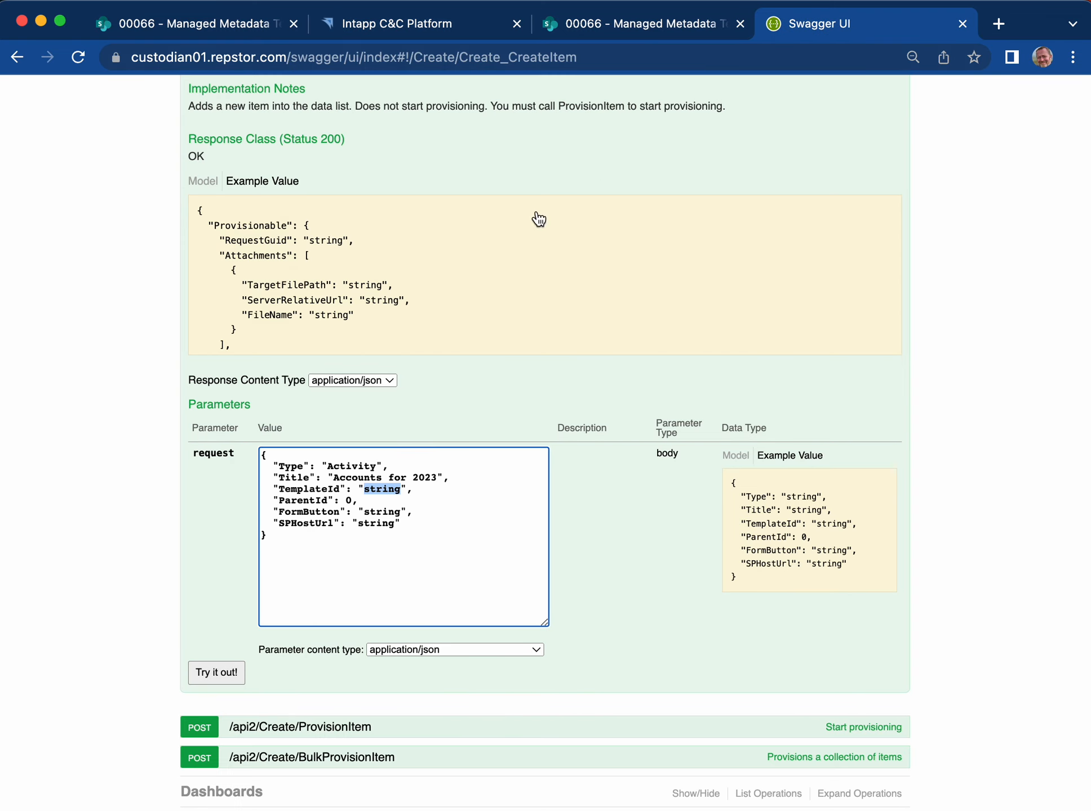
pyautogui.press('super+v')
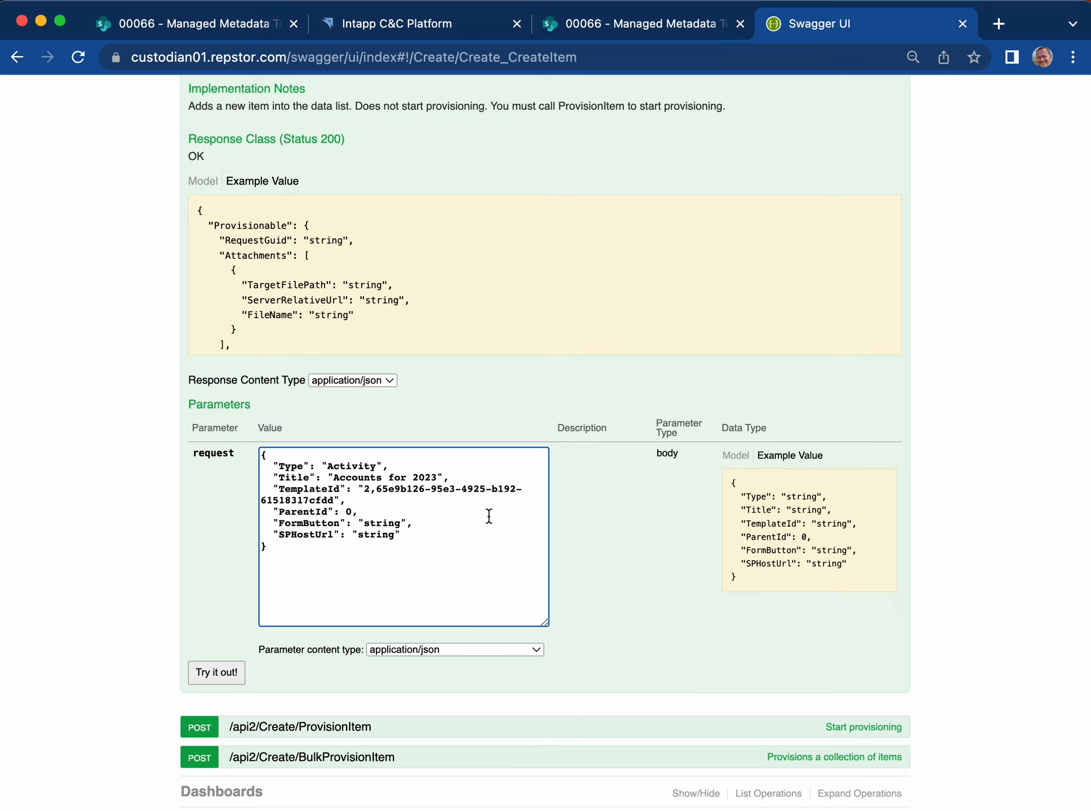
# Step: Set the request's ParentId to "00002" and remove the FormButton entry from the JSON
pyautogui.press('BackSpace')
pyautogui.write('\\\\\\')
pyautogui.press('BackSpace')
pyautogui.press('BackSpace')
pyautogui.press('BackSpace')
pyautogui.press('BackSpace')
pyautogui.press('BackSpace')
pyautogui.press('BackSpace')
pyautogui.write('"00002"')
pyautogui.click(261, 523)
pyautogui.hotkey('shift', 'Down')
pyautogui.press('BackSpace')
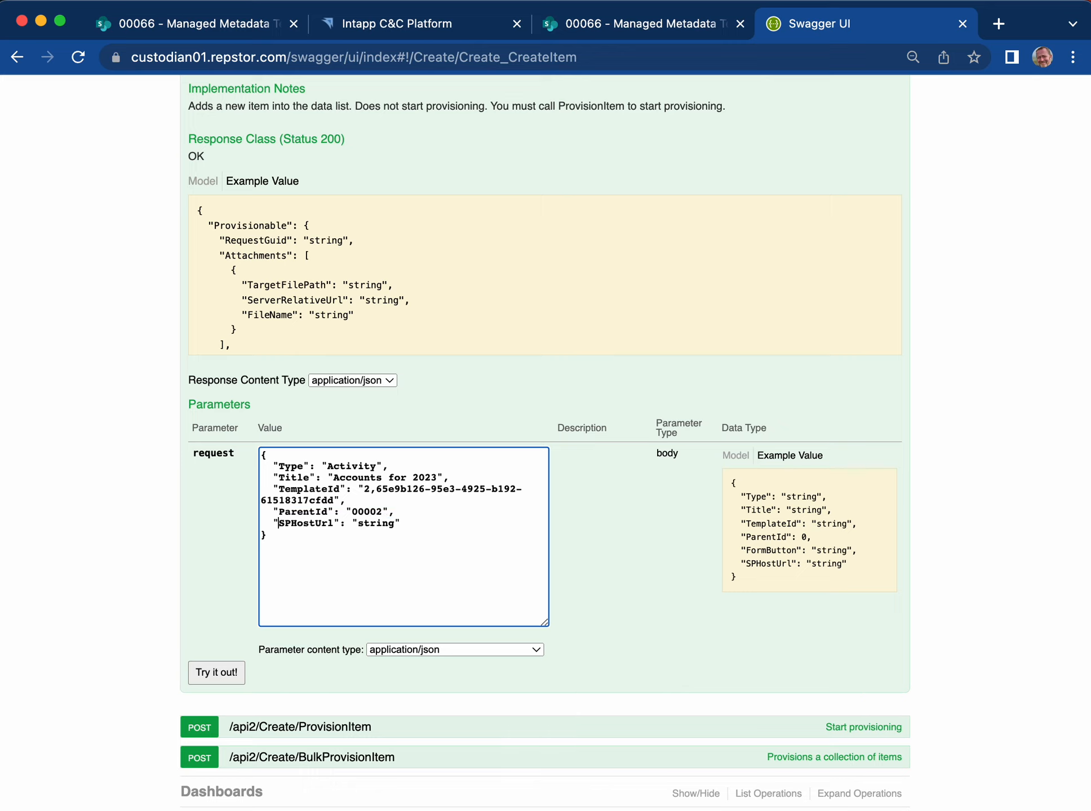
pyautogui.doubleClick(376, 523)
pyautogui.click(228, 25)
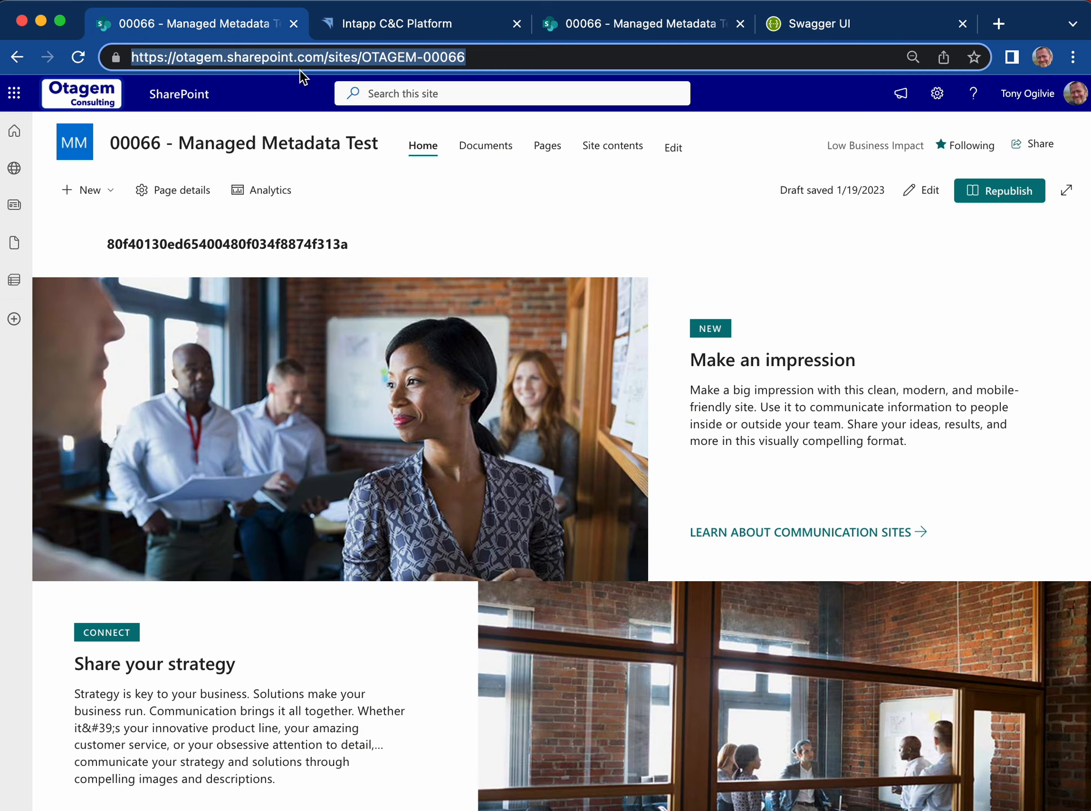
pyautogui.click(811, 25)
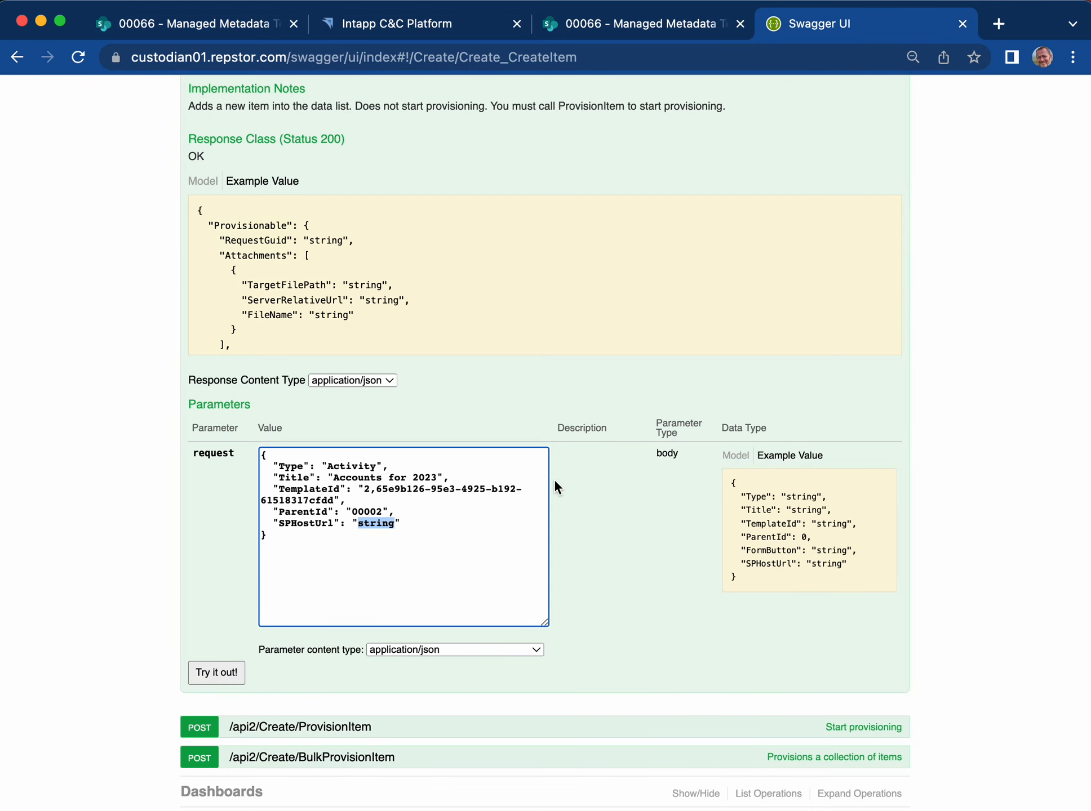
pyautogui.write('https://otagem.sharepoint.com/sites/OTAGEM-00066')
pyautogui.click(576, 599)
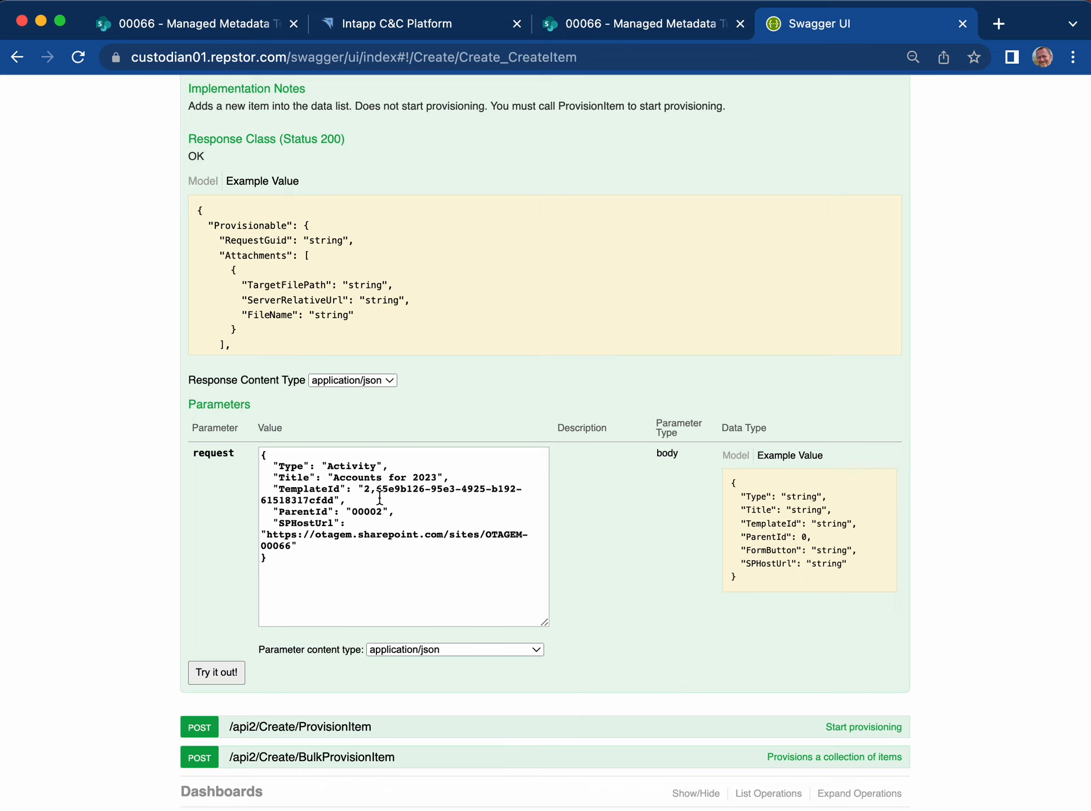
# Step: Check the ParentId line, submit the CreateItem request and review its response body and response code
pyautogui.moveTo(393, 516); pyautogui.dragTo(253, 516)
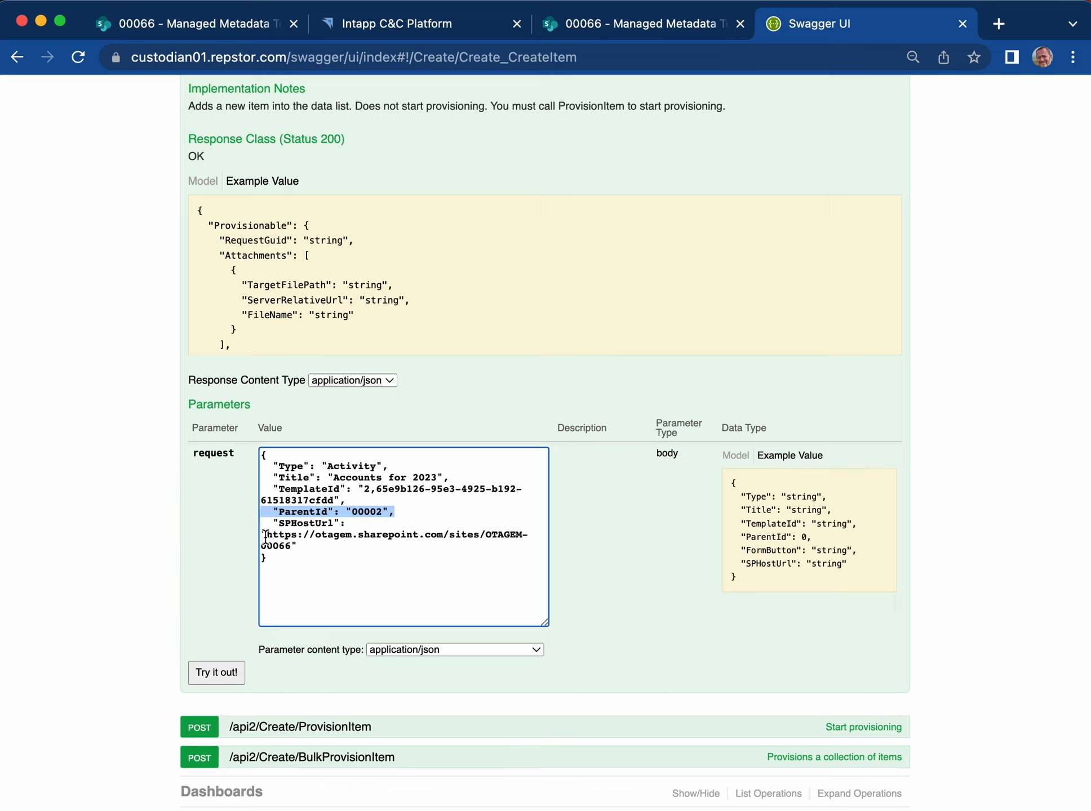
pyautogui.click(201, 677)
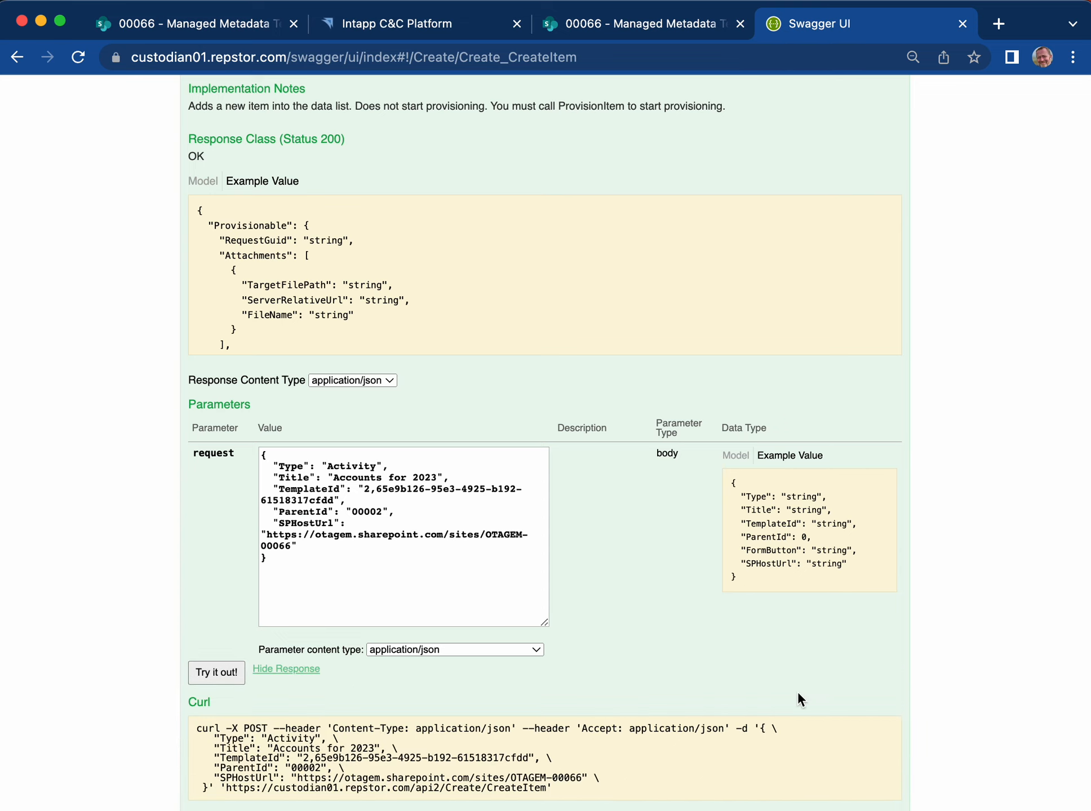
pyautogui.scroll(-10, 798, 692)
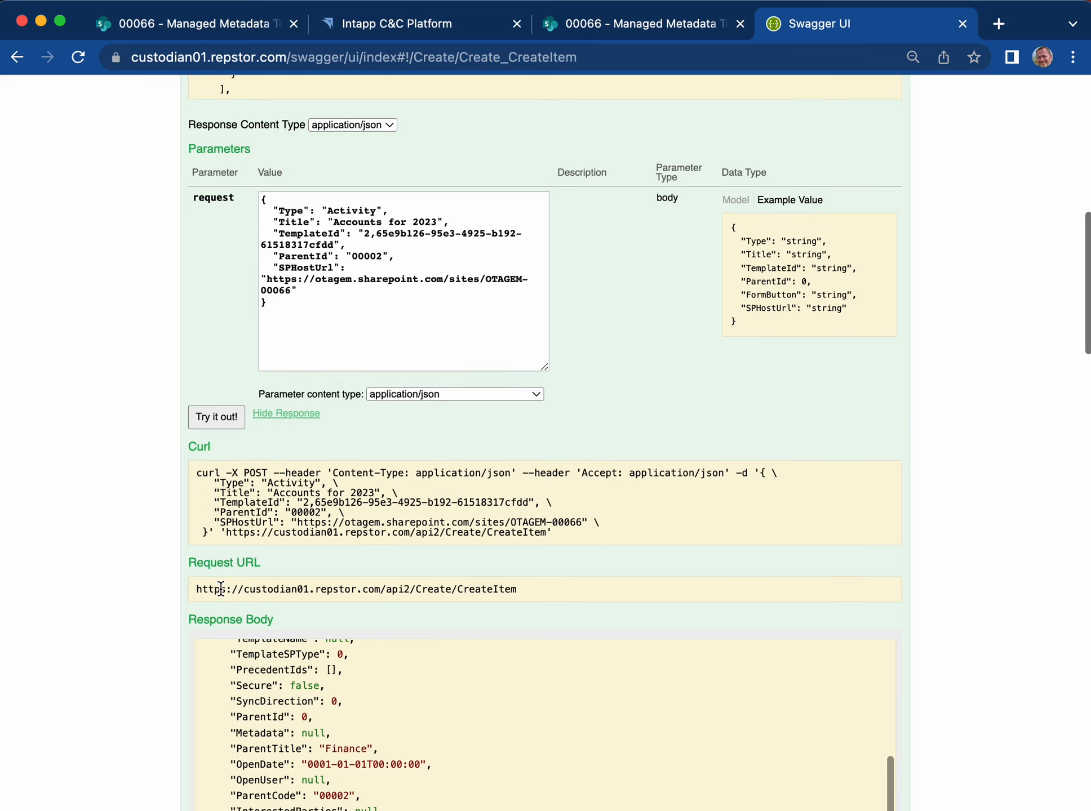
pyautogui.scroll(-15, 220, 589)
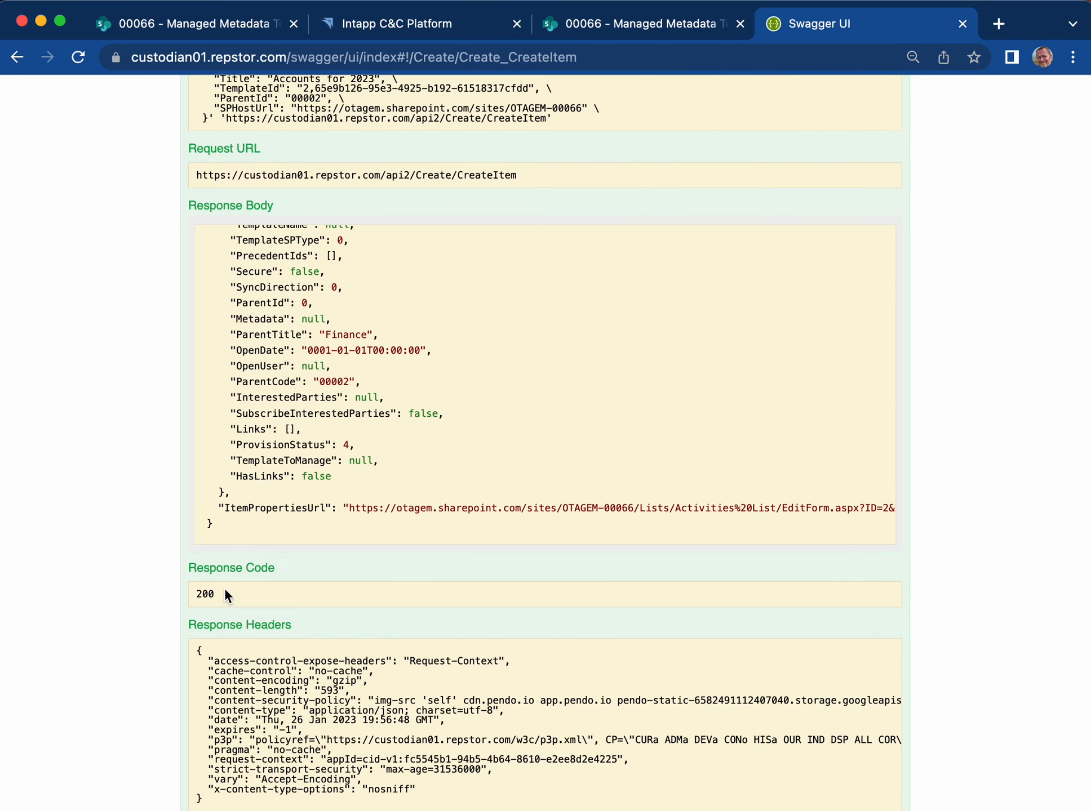
# Step: Switch to the Intapp C&C Platform and view all activities to check for the Accounts for 2023 item
pyautogui.click(424, 27)
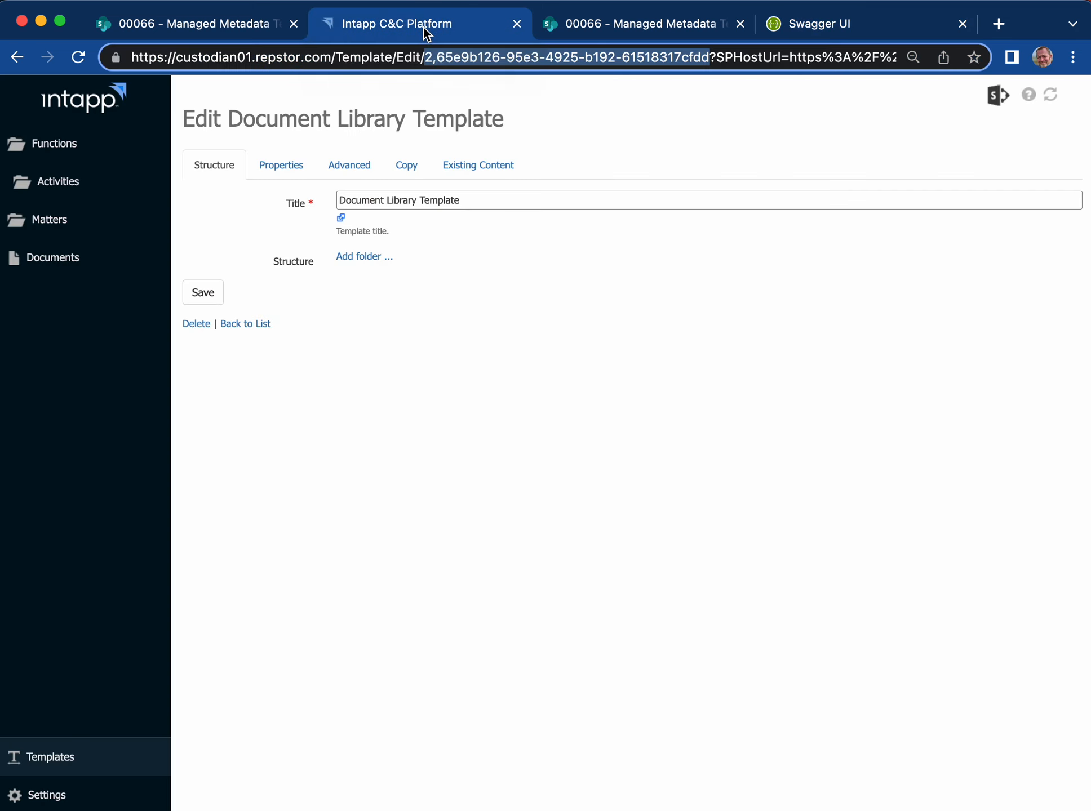
pyautogui.click(512, 393)
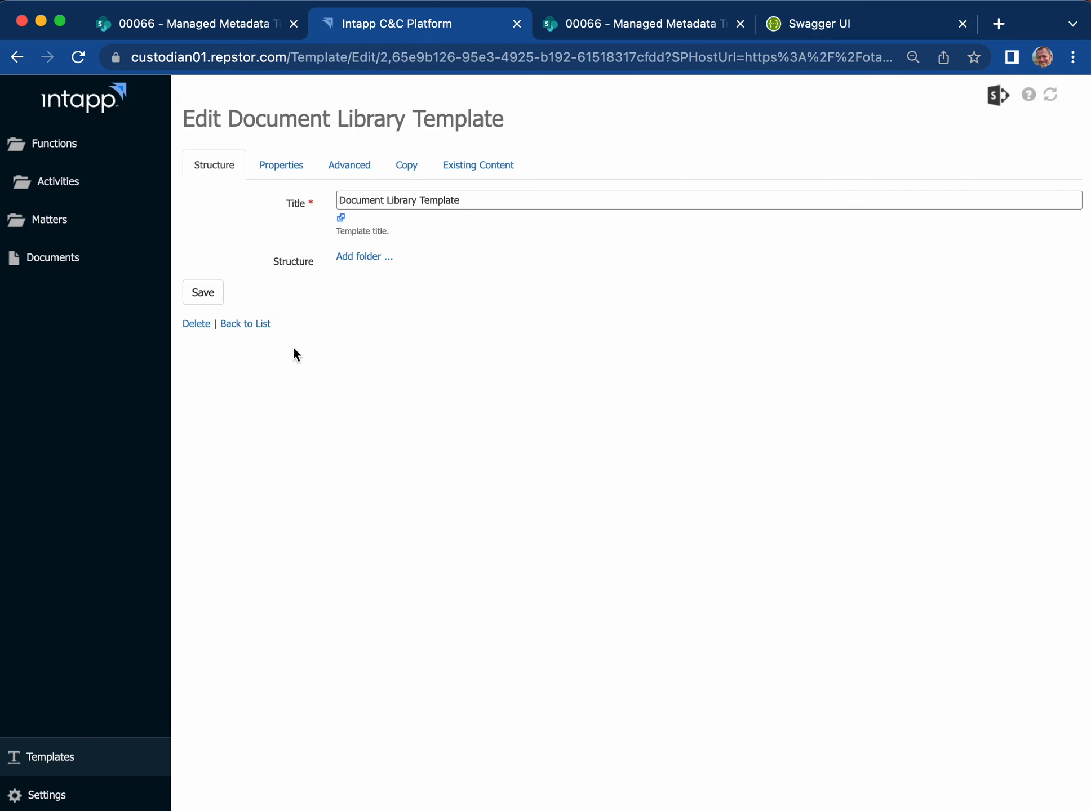
pyautogui.click(65, 191)
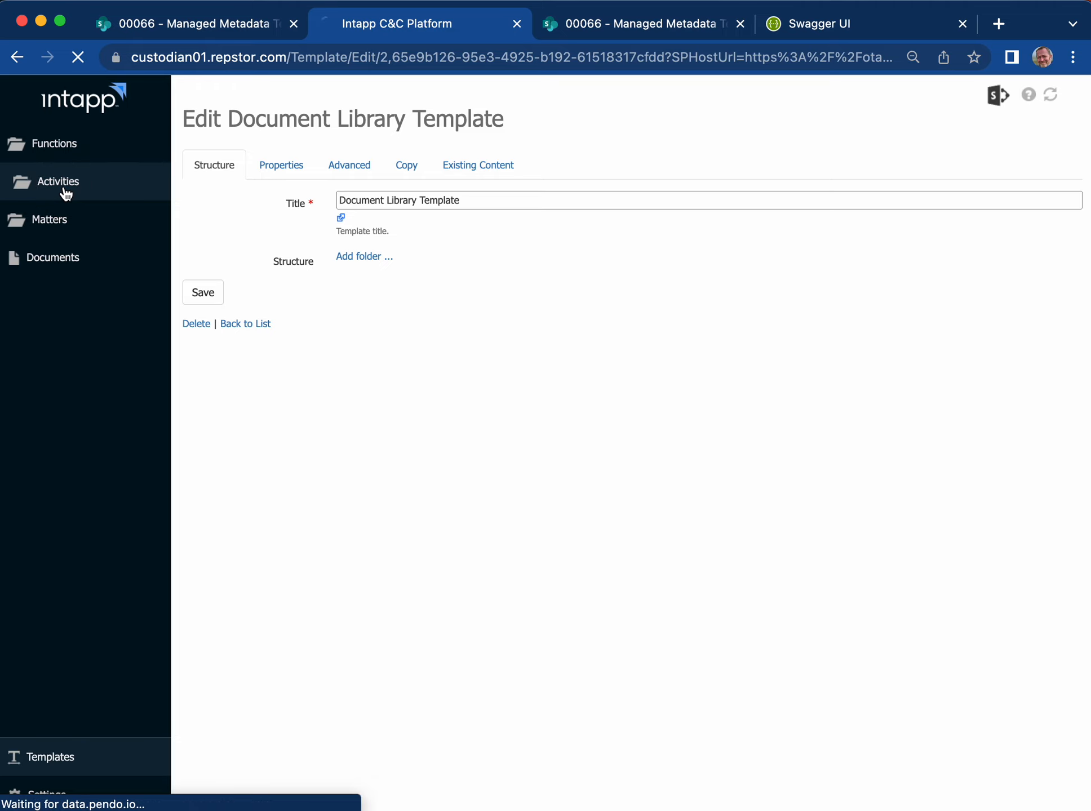
pyautogui.click(384, 162)
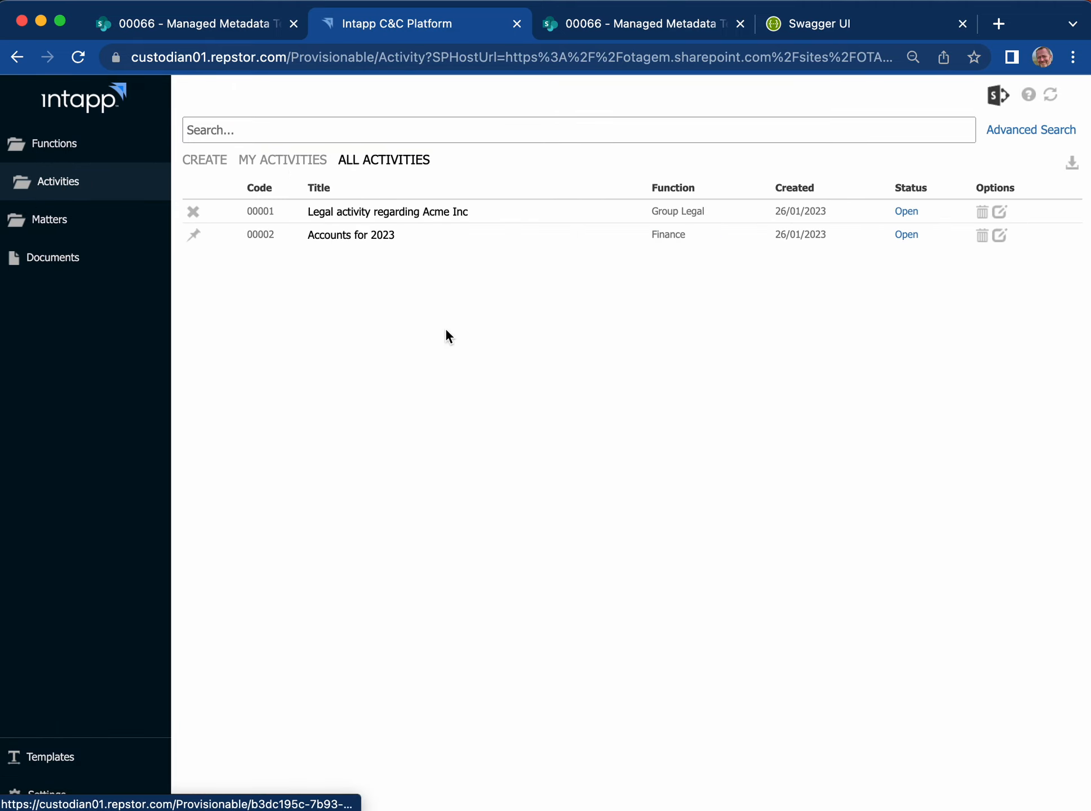